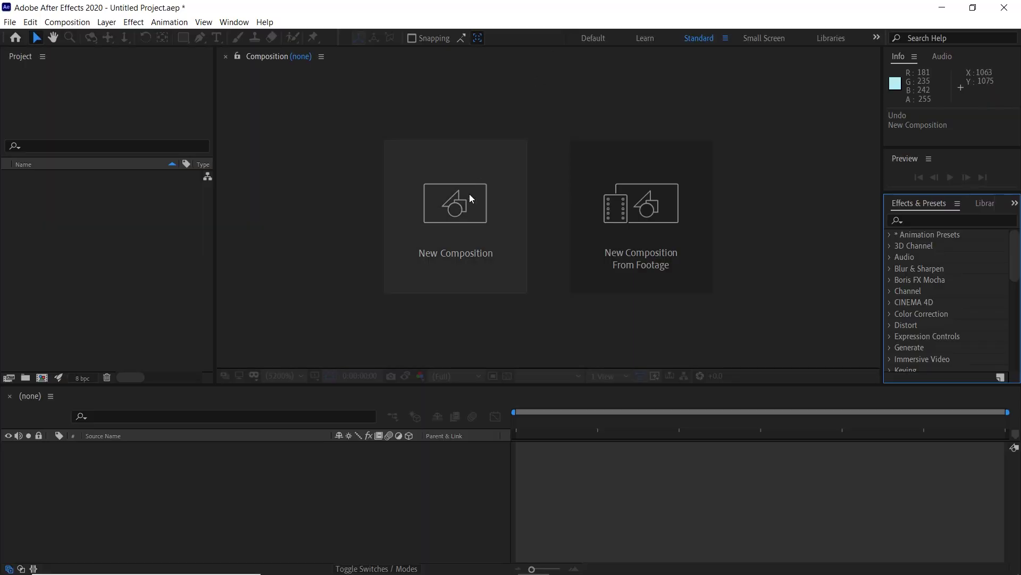
Create a 1920×1080 composition named main
click(470, 194)
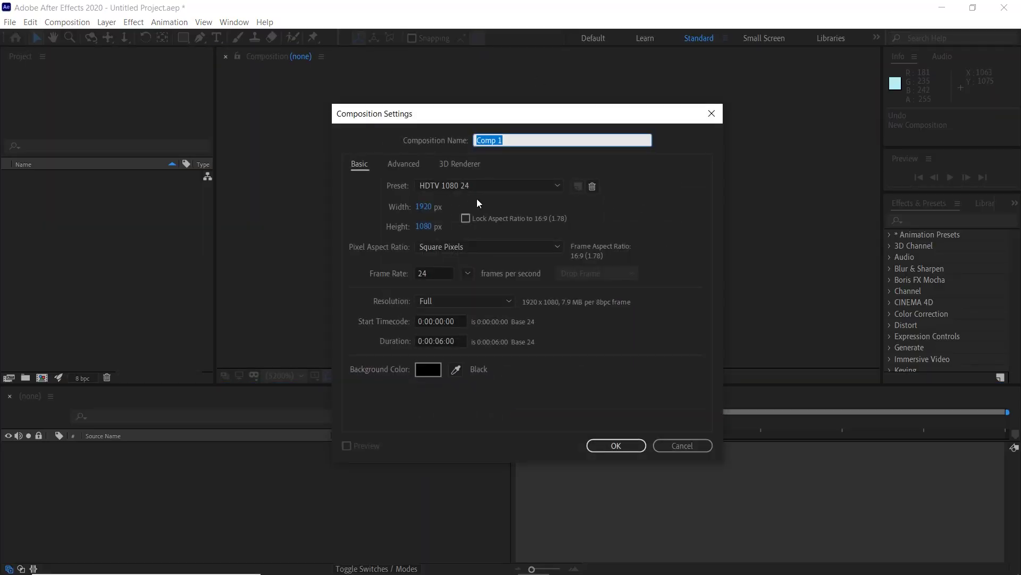
text(main)
key(Return)
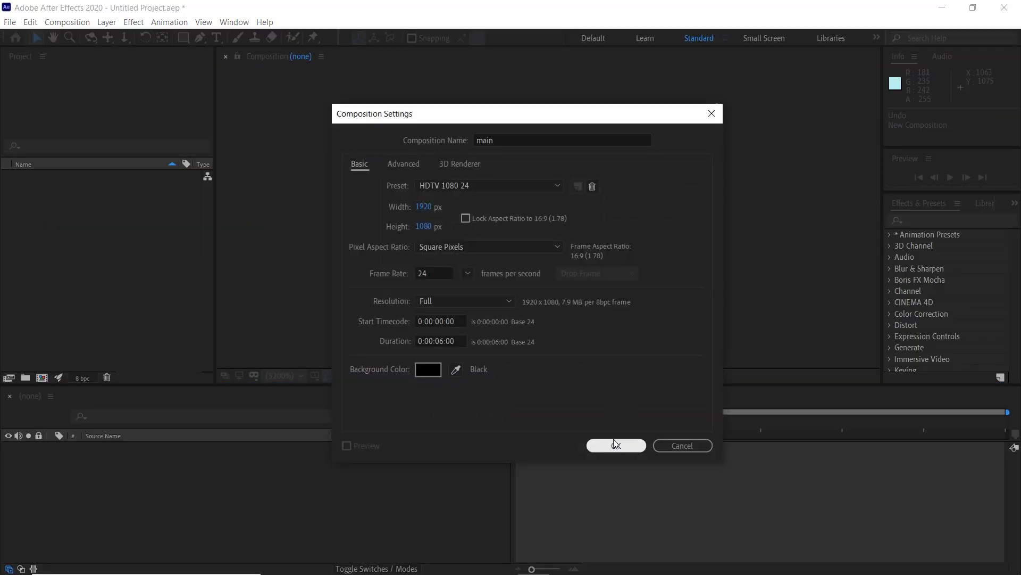
Create a second composition named logo, sized 500×500 px
click(80, 24)
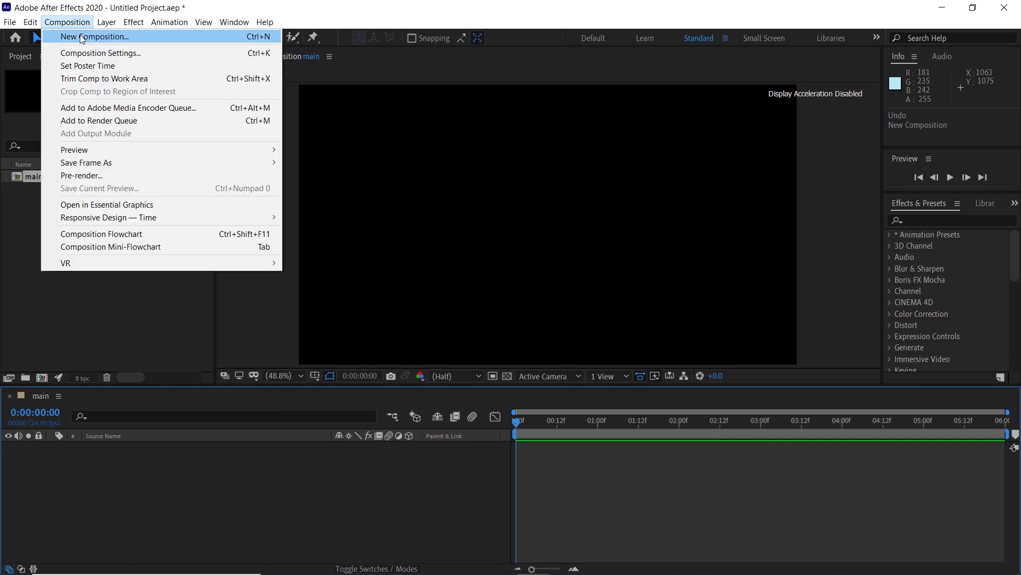
click(80, 37)
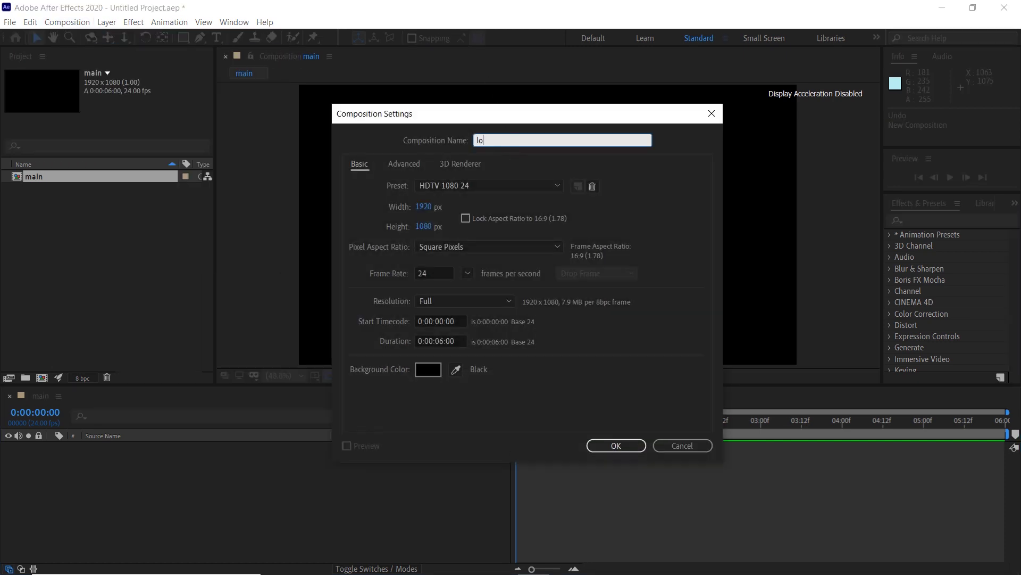
click(423, 207)
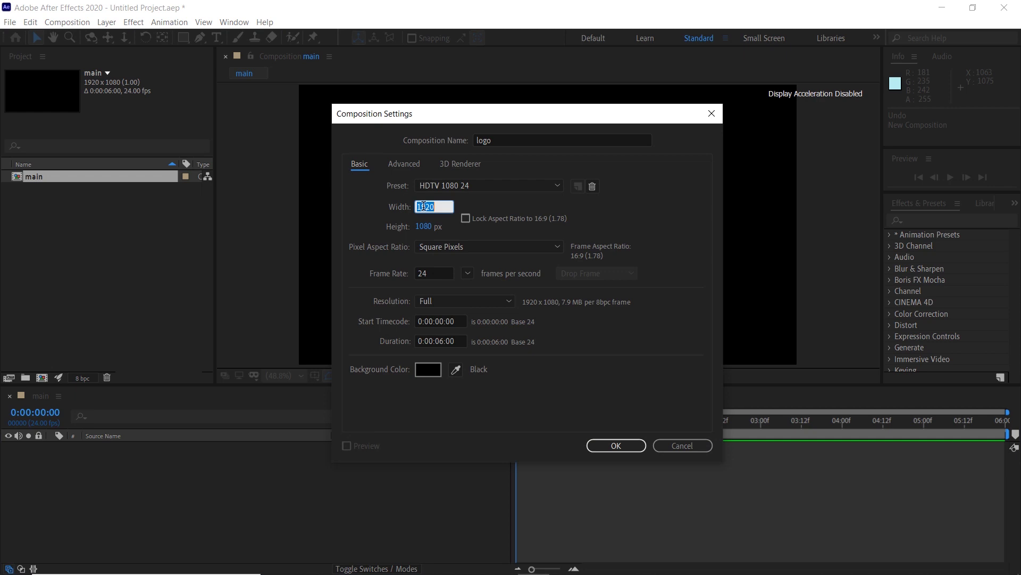
text(500)
click(426, 227)
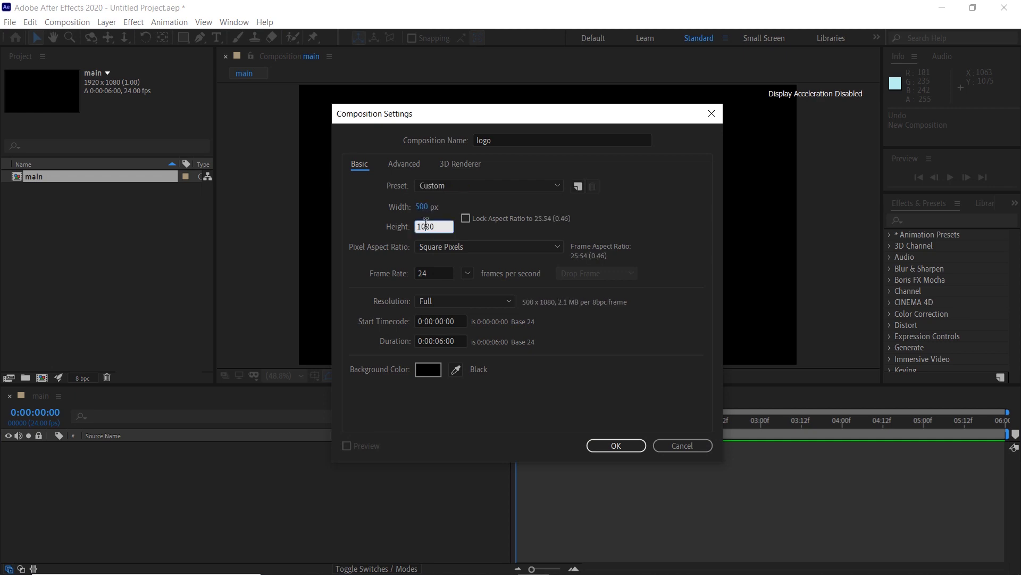
text(500)
click(621, 442)
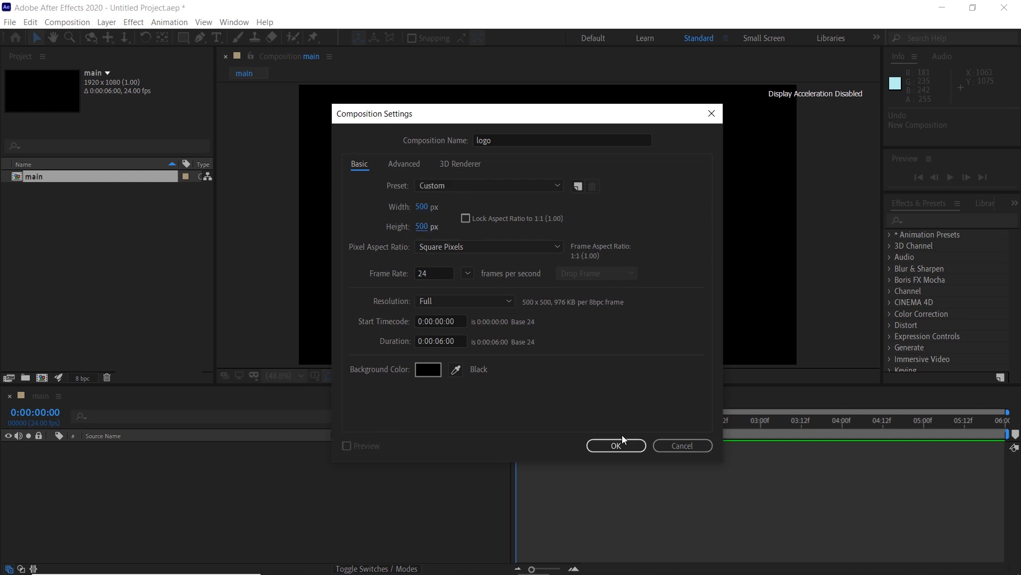
Import the bird PNG, place it in logo and scale it to 41%
double_click(80, 225)
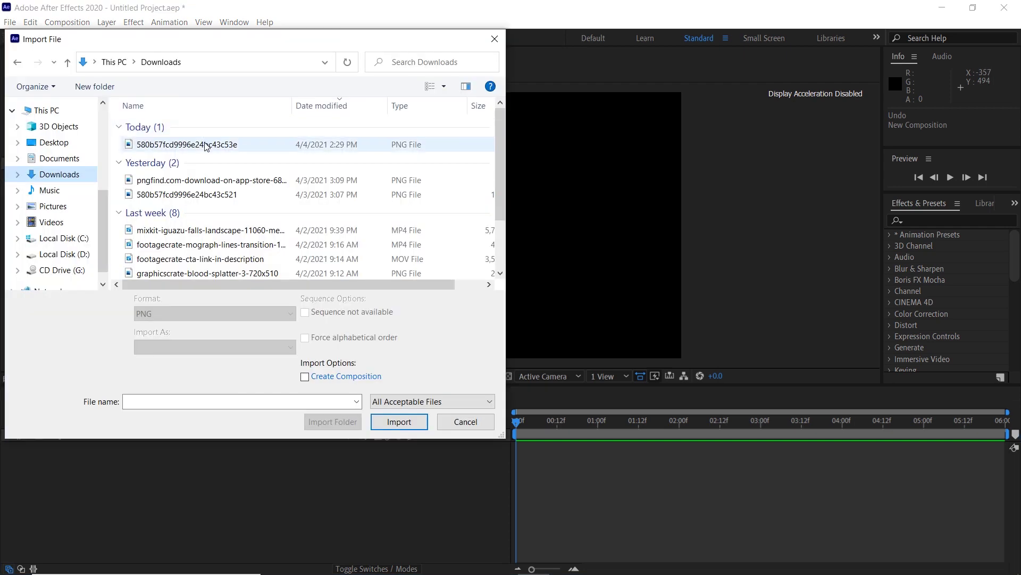
click(319, 144)
click(385, 421)
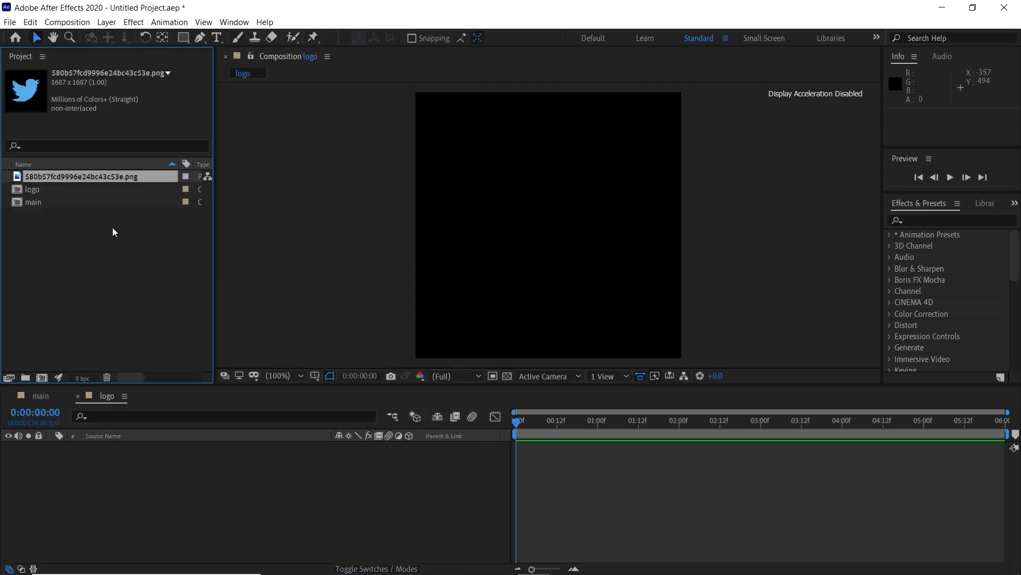
drag(75, 179, 169, 501)
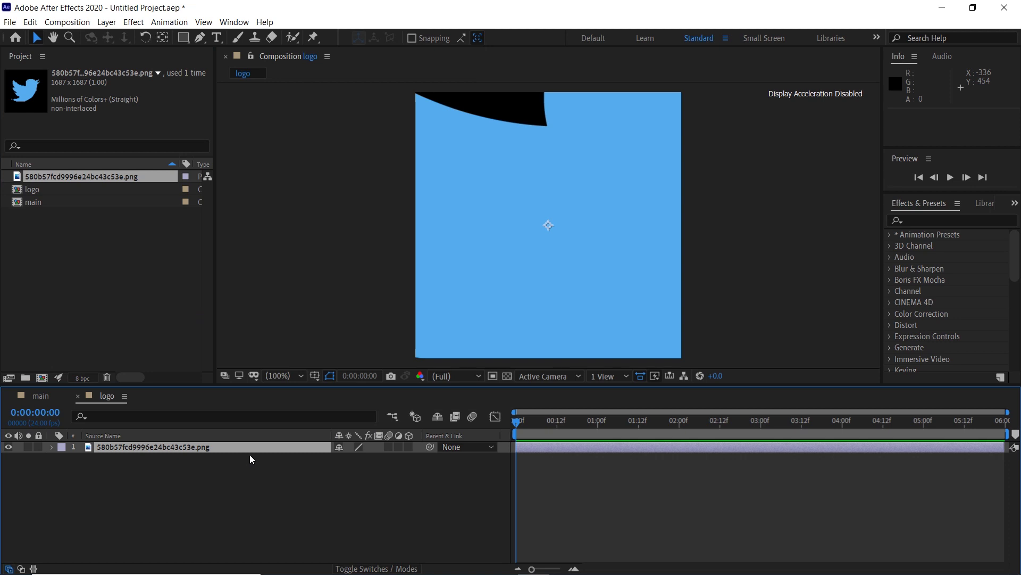
key(s)
drag(351, 458, 300, 454)
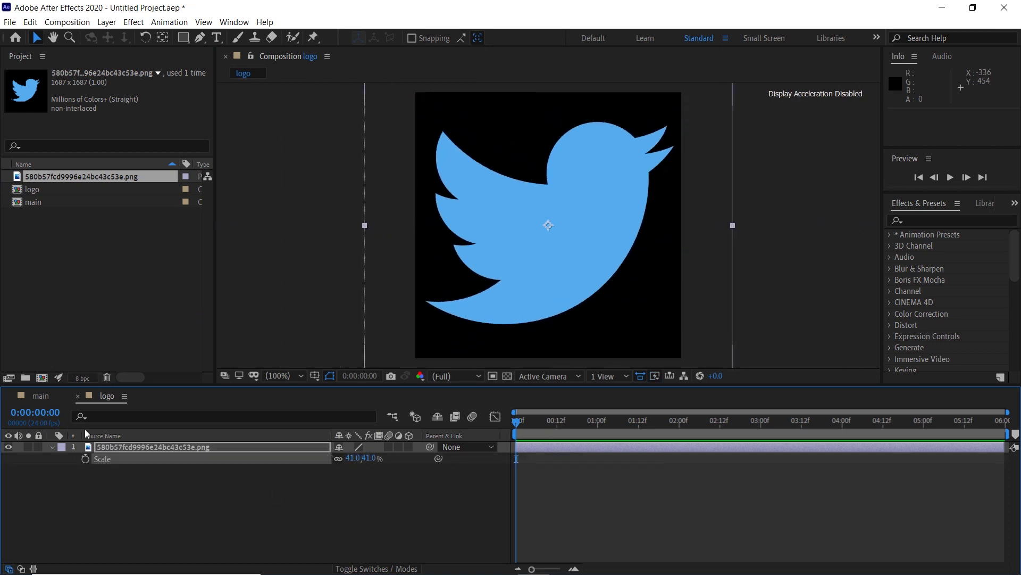
Nest logo into main and add a solid named bg beneath it
click(41, 396)
drag(46, 188, 138, 522)
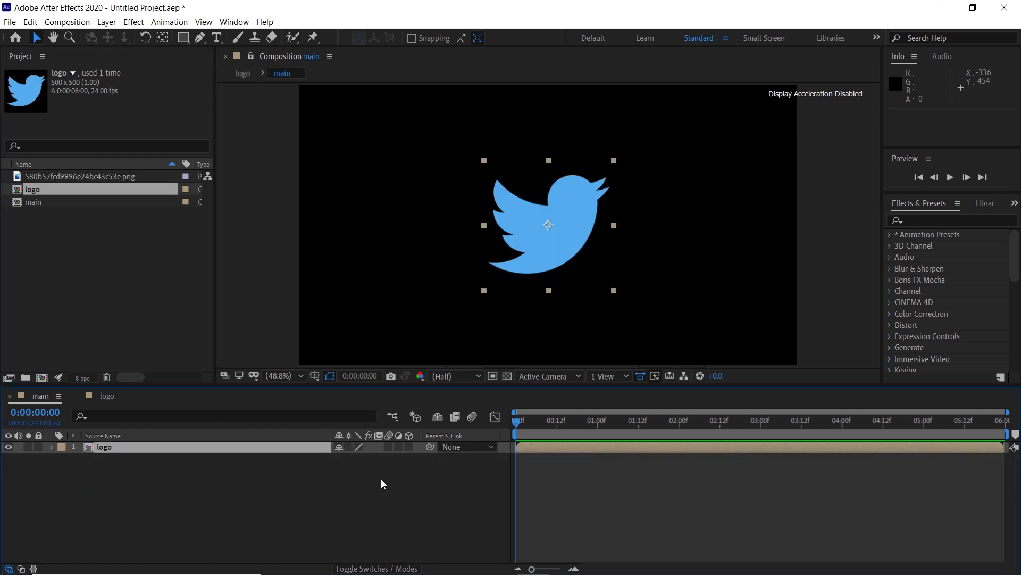
right_click(314, 524)
mouse_move(366, 390)
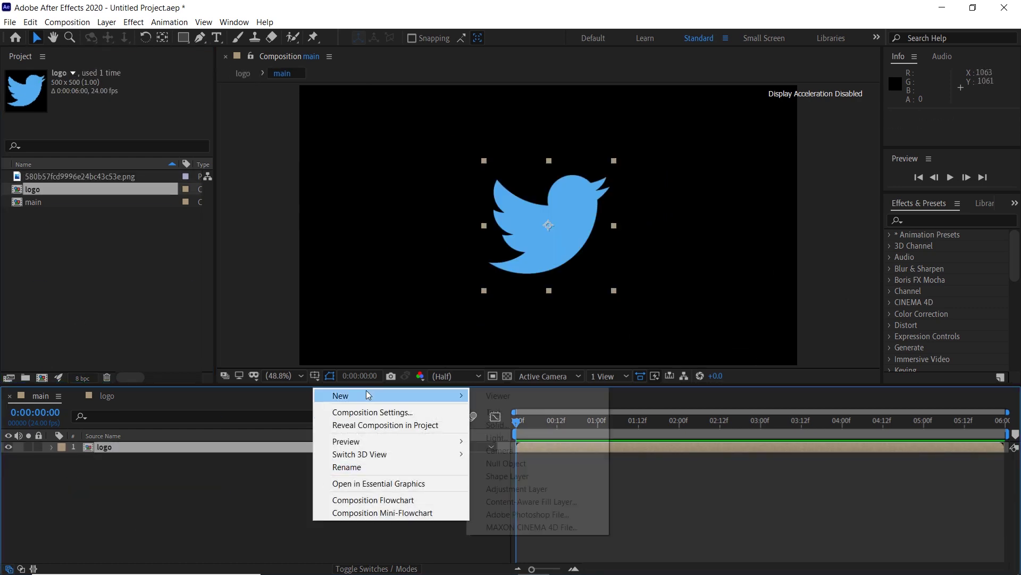
click(471, 424)
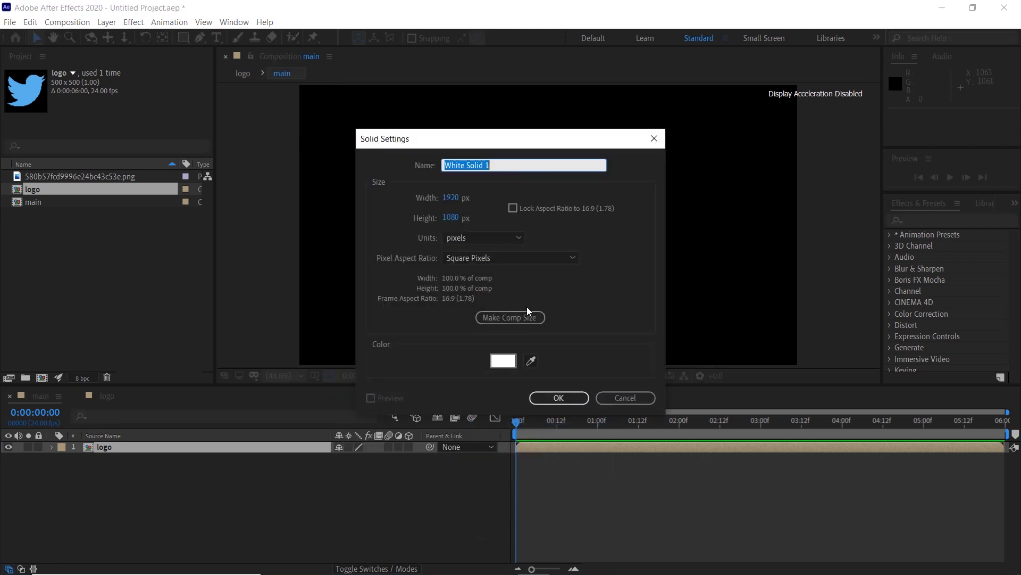
text(bg)
click(560, 398)
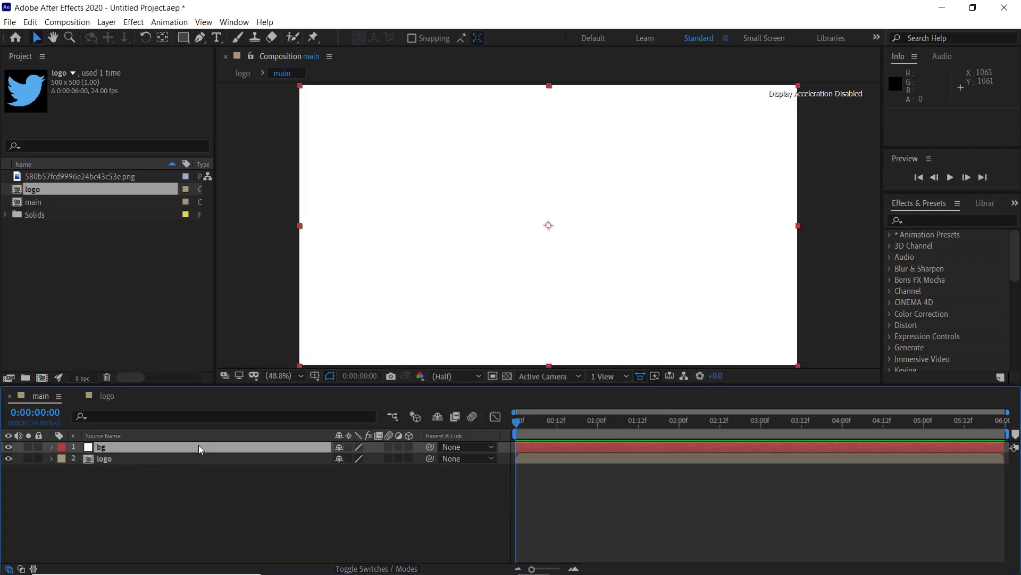
drag(199, 445, 203, 477)
click(930, 218)
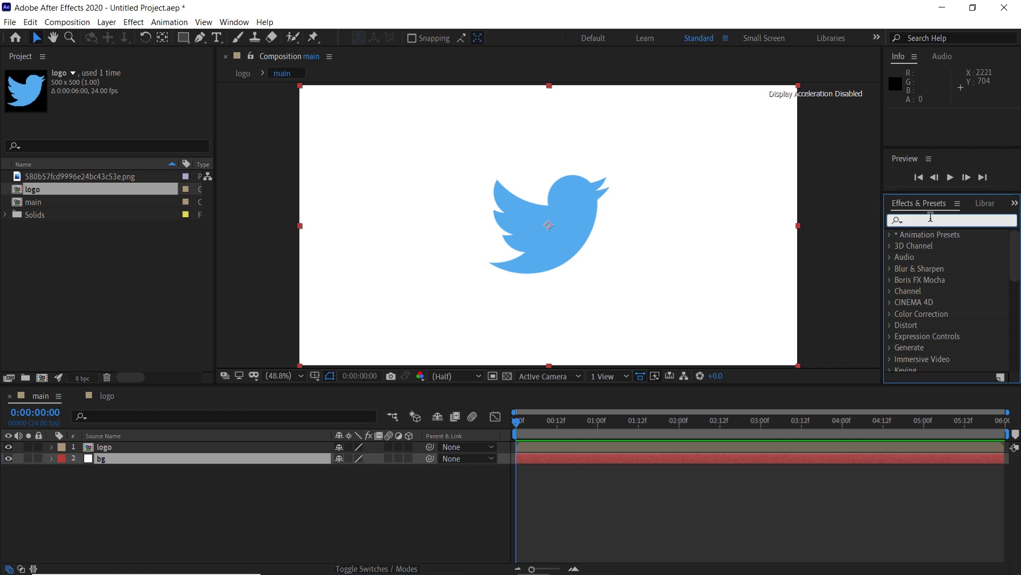
Apply a radial Gradient Ramp to bg, centred and spreading outward
text(gradi)
drag(955, 291, 261, 463)
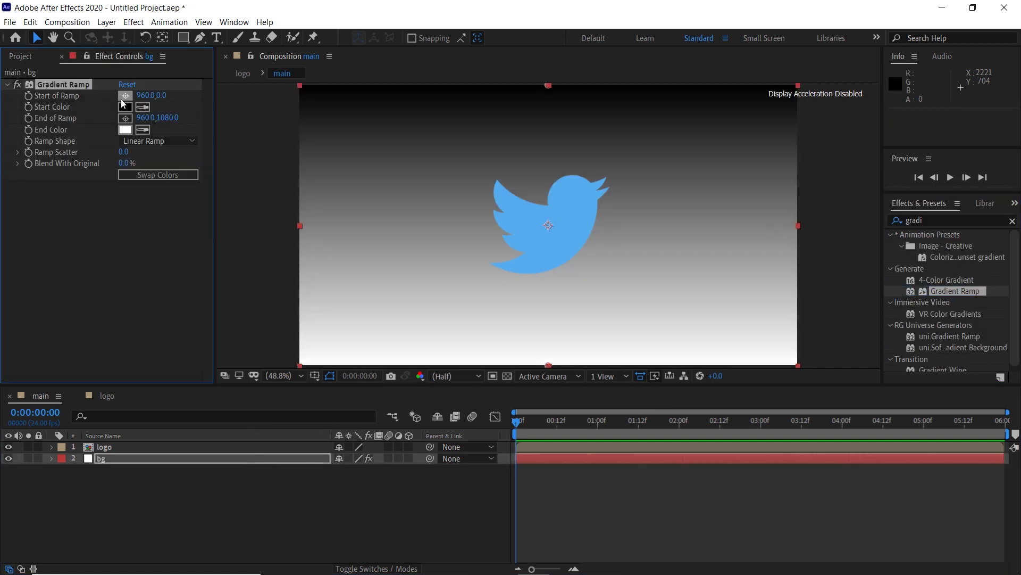
click(149, 141)
click(157, 167)
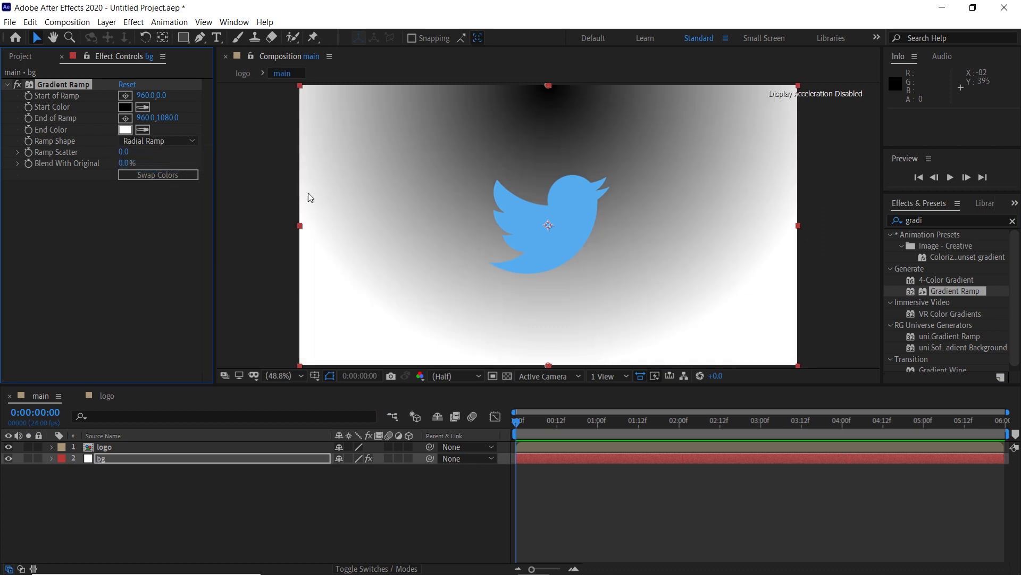
scroll(511, 127, down, 2)
drag(545, 156, 550, 224)
drag(549, 297, 751, 333)
Set the gradient's start colour to light blue A2D9ED
scroll(557, 239, up, 2)
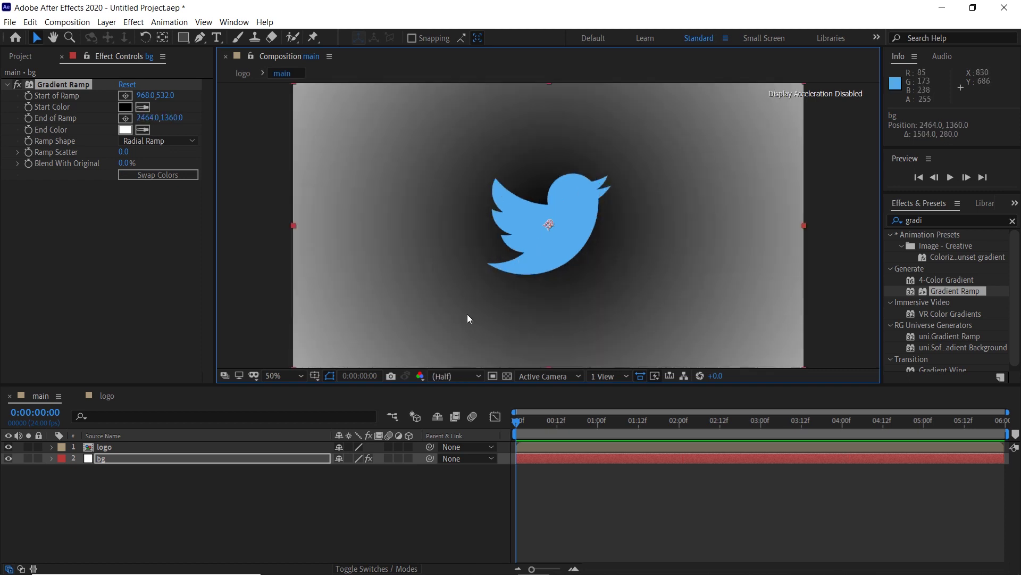
click(117, 109)
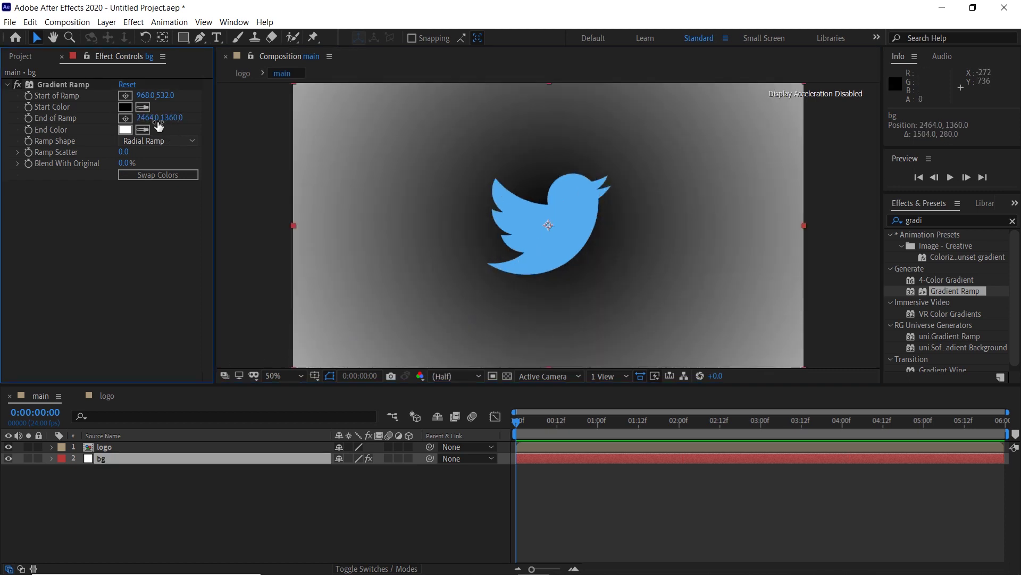
click(126, 107)
click(681, 453)
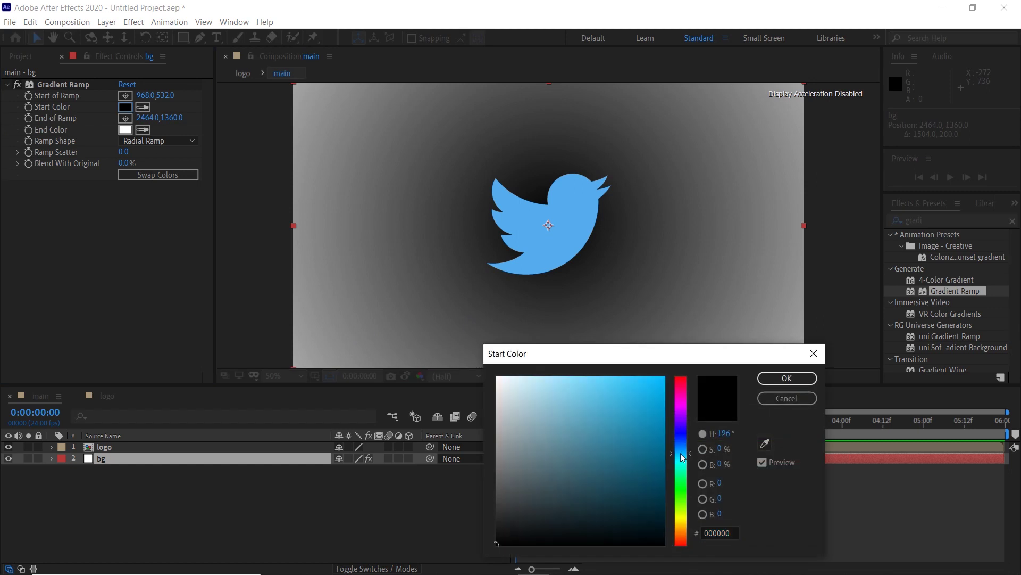
click(552, 387)
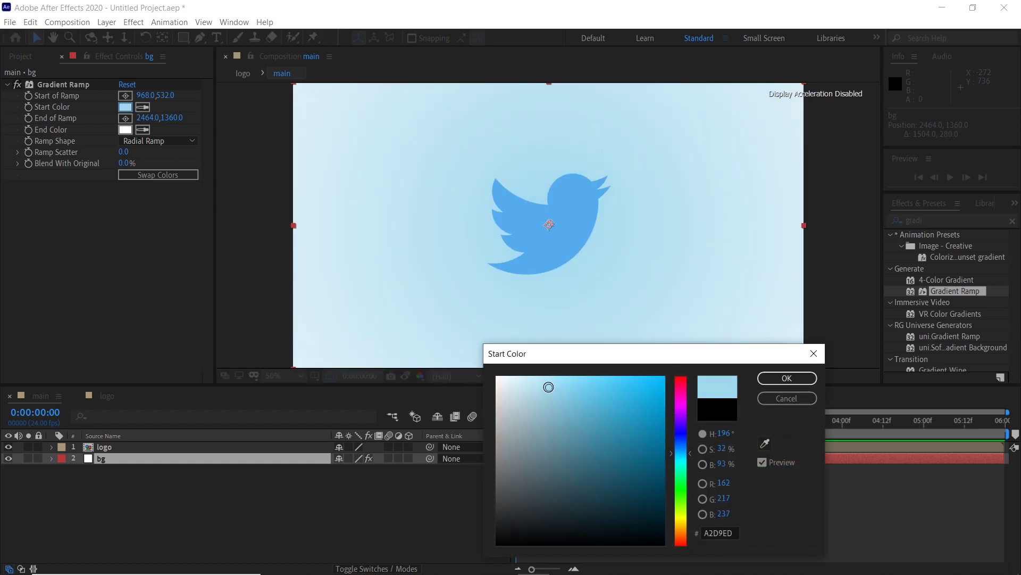
click(787, 378)
click(564, 277)
click(1013, 221)
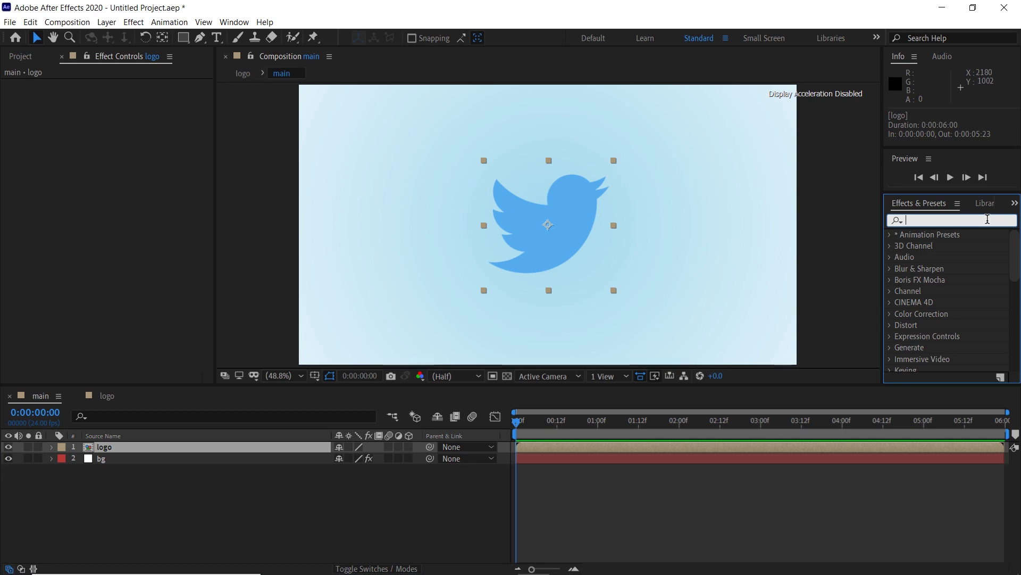
Darken the logo layer with an Exposure effect of -1
text(expo)
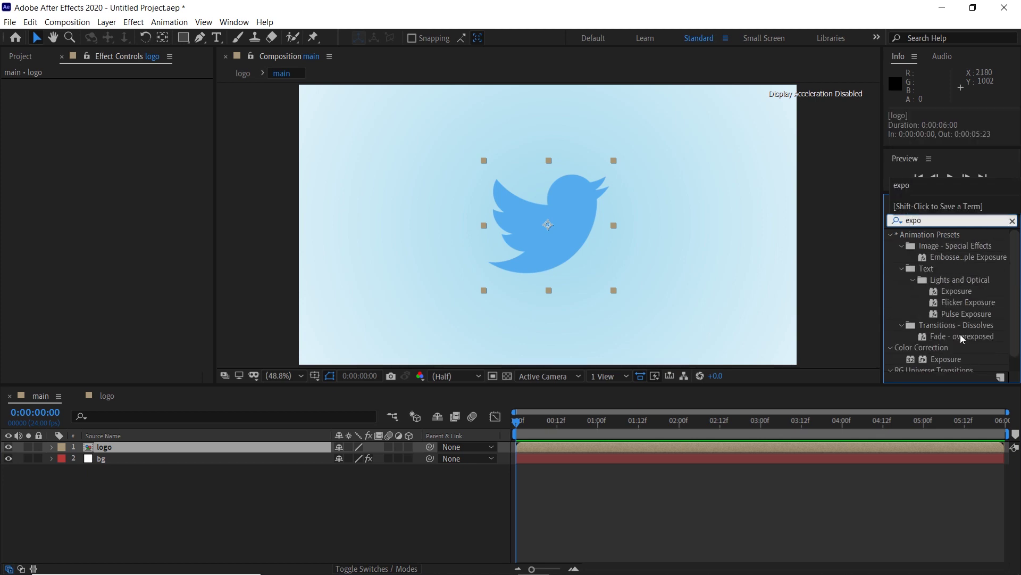
scroll(957, 354, down, 1)
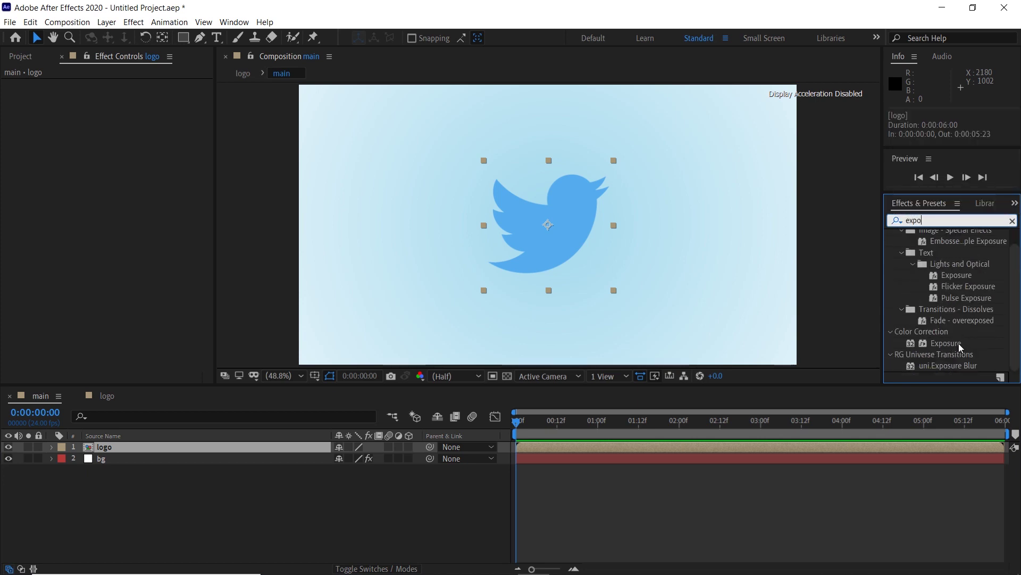
drag(960, 346, 250, 446)
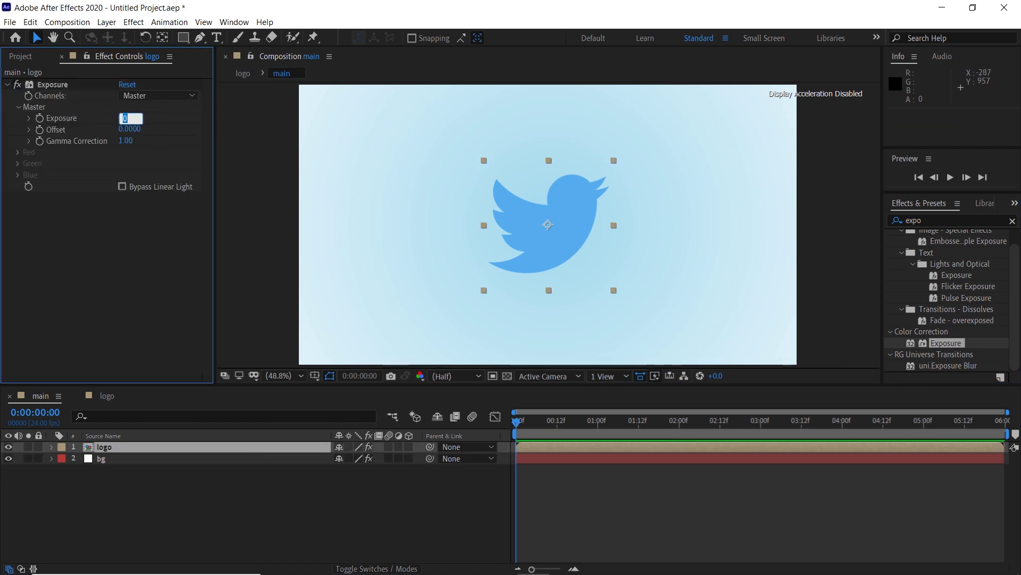
key(Return)
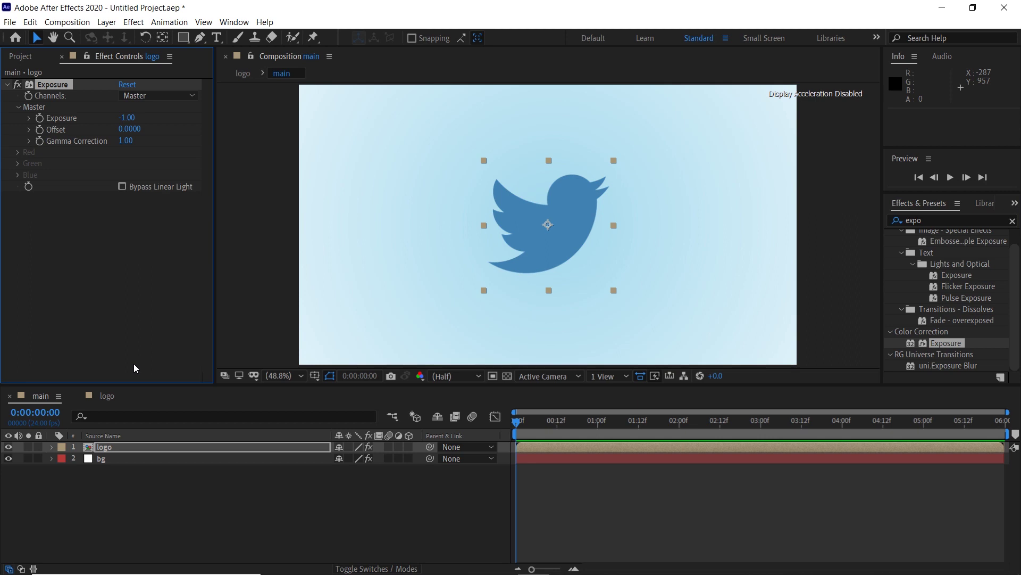
Make the logo layer 3D with an index-offset Position expression
click(408, 447)
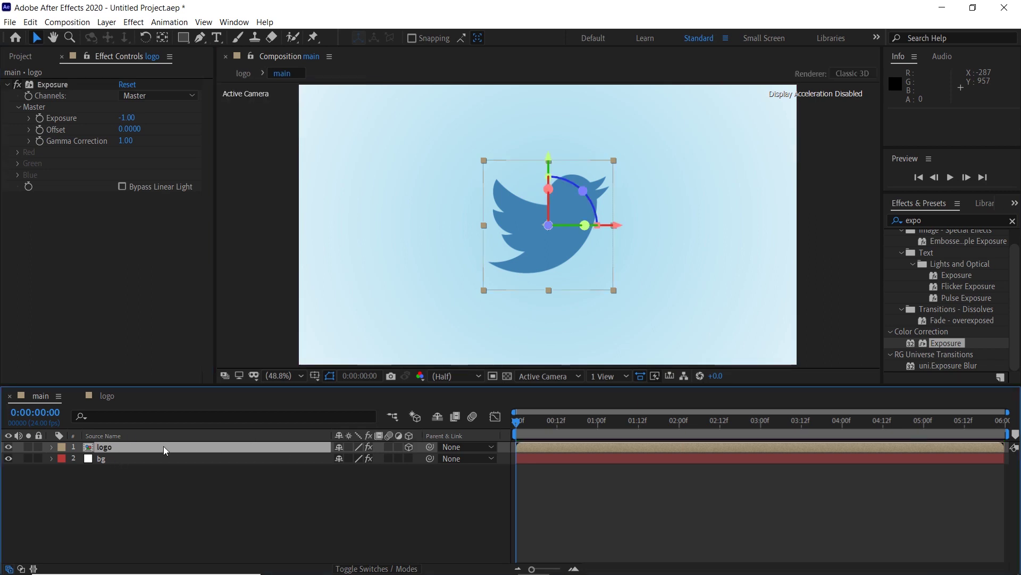
key(p)
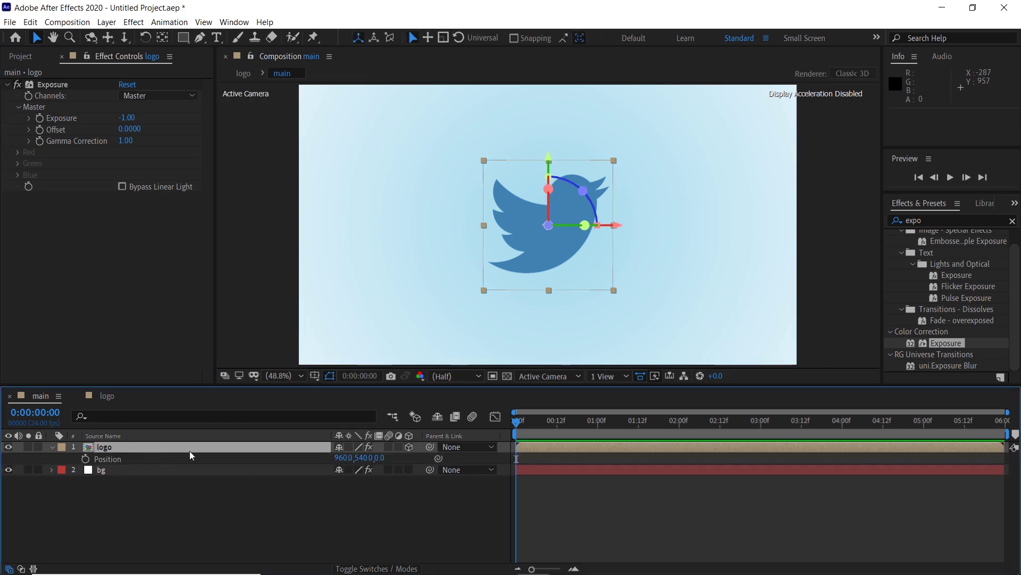
alt+click(85, 459)
text([position[0], position[1], index])
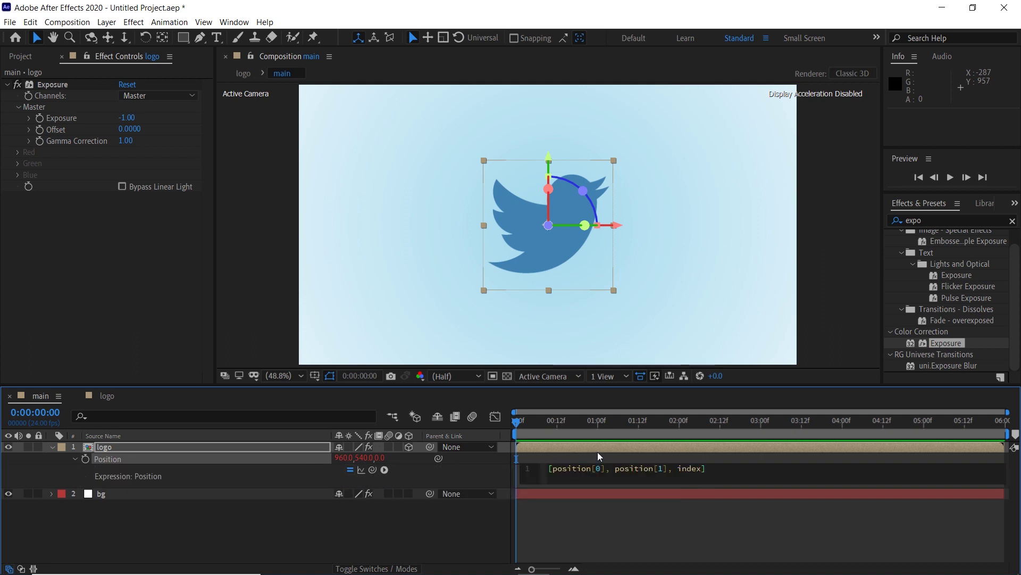
click(656, 550)
Duplicate the logo layer into a stack and remove Exposure from the front copy
click(137, 454)
key(ctrl+d)
key(ctrl+d)
key(ctrl+d)
key(ctrl+d)
key(ctrl+d)
key(ctrl+d)
key(ctrl+d)
key(ctrl+d)
key(ctrl+d)
key(ctrl+d)
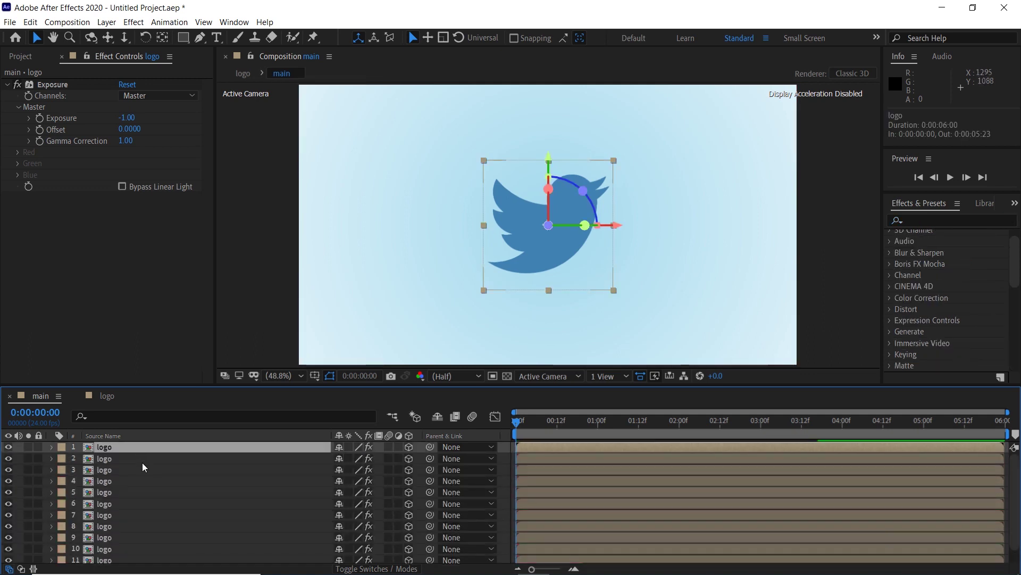
key(ctrl+d)
scroll(155, 477, down, 4)
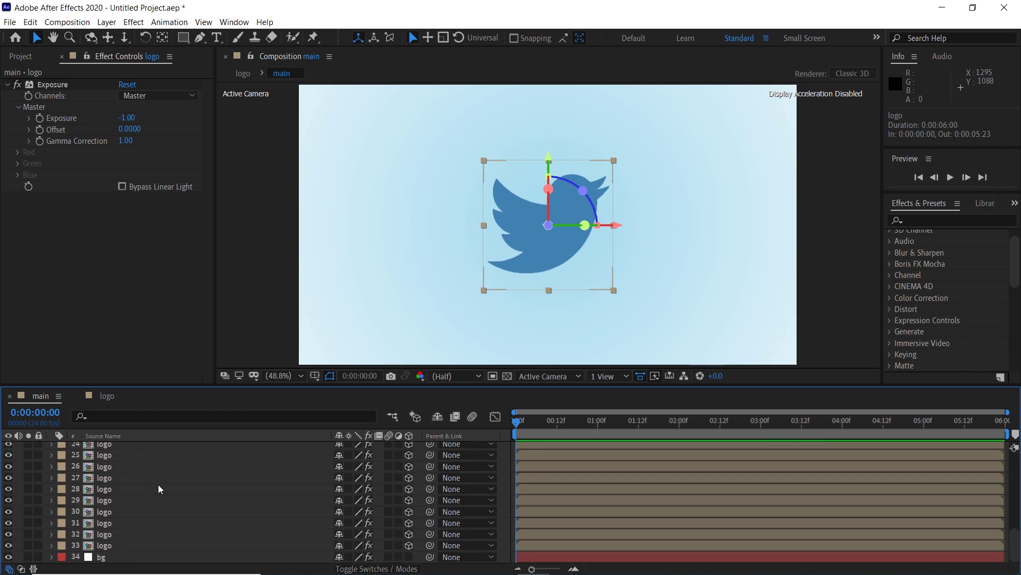
scroll(163, 503, up, 4)
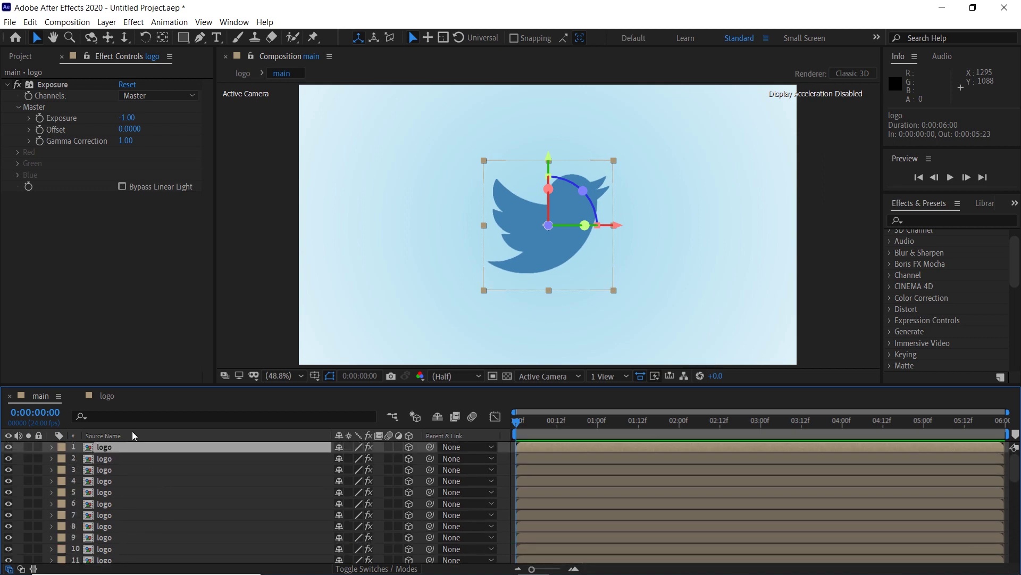
click(43, 85)
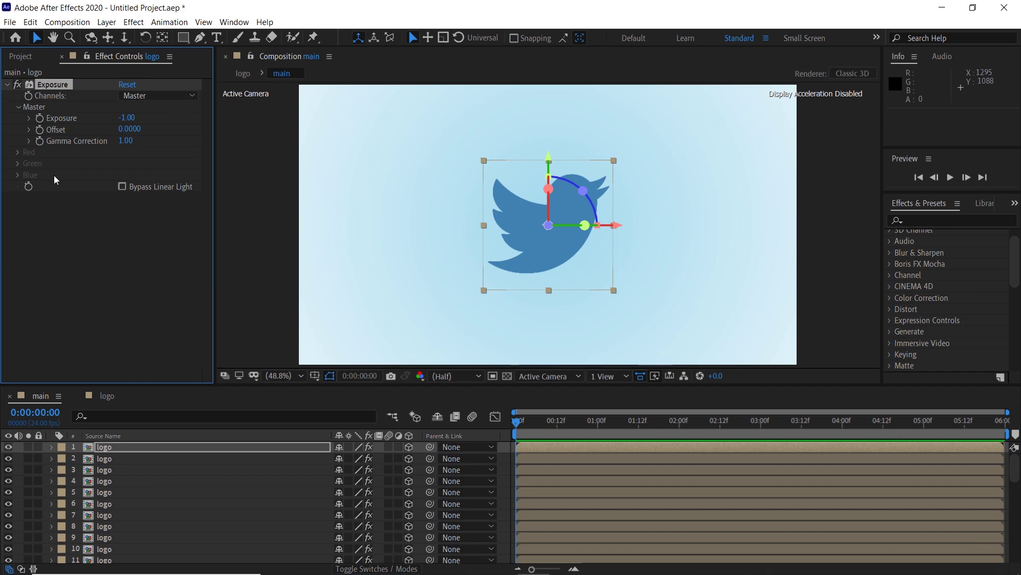
key(Delete)
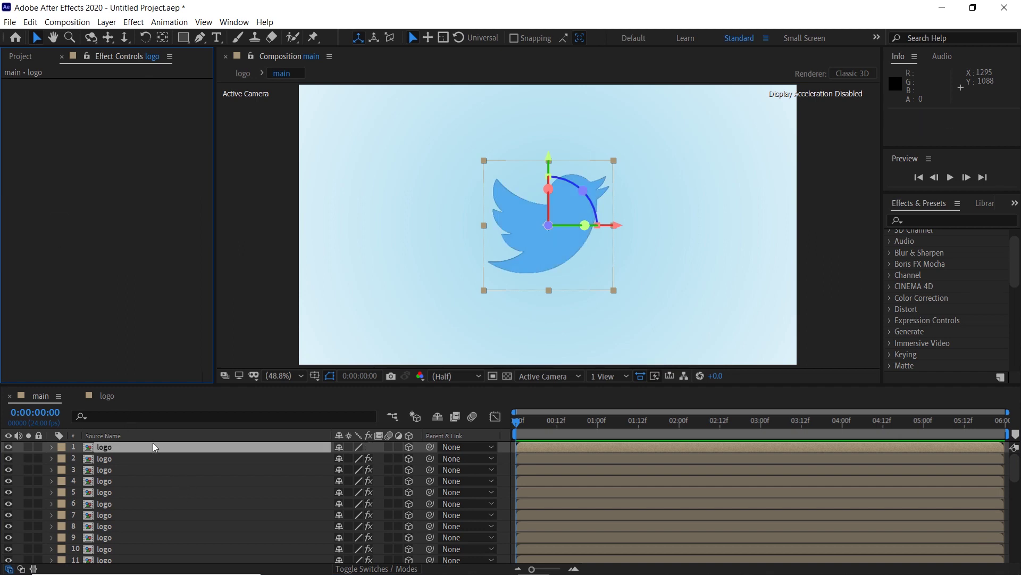
Add Camera 1 to main and orbit it around the bird
click(107, 22)
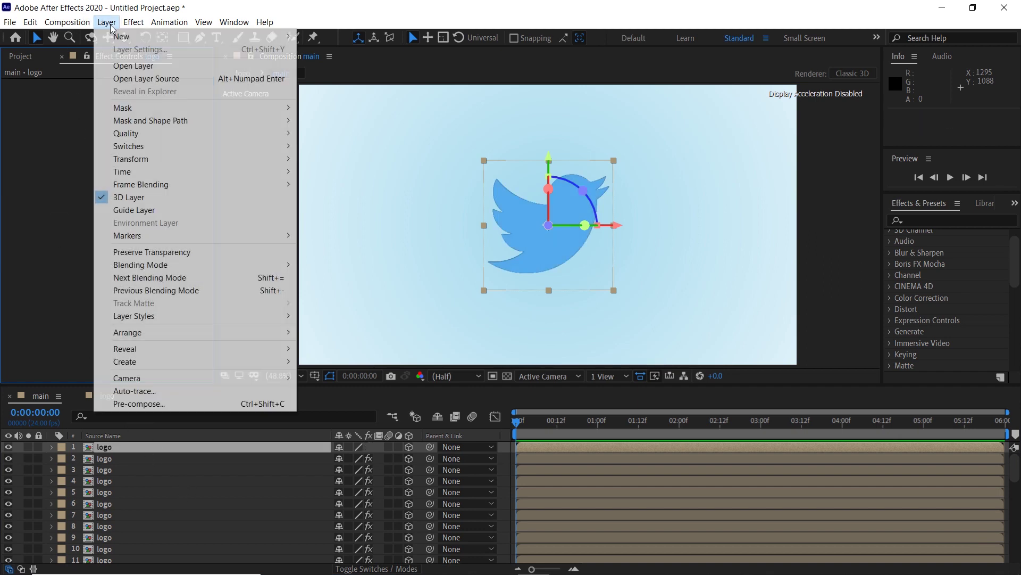
mouse_move(126, 34)
click(385, 78)
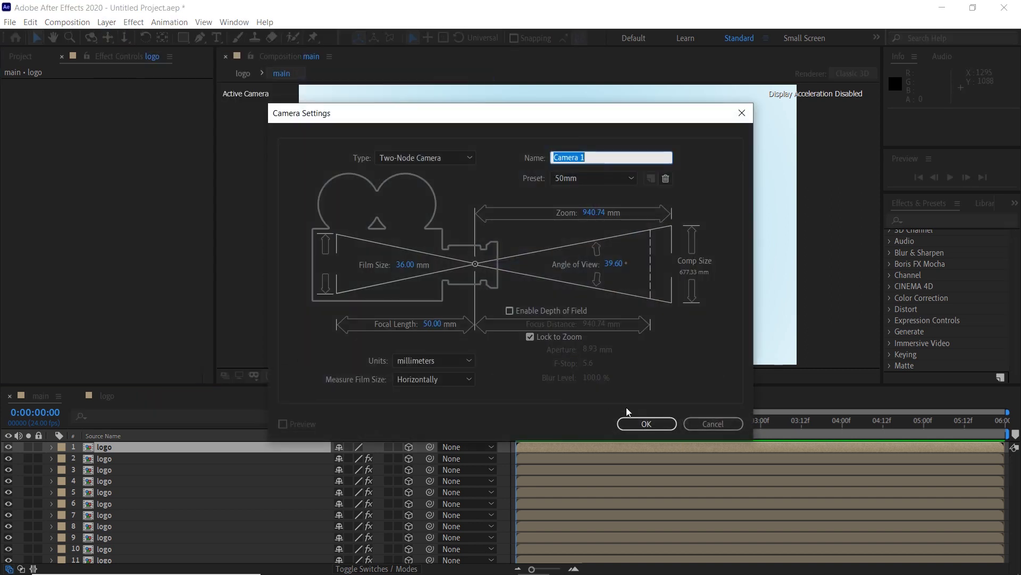
click(650, 425)
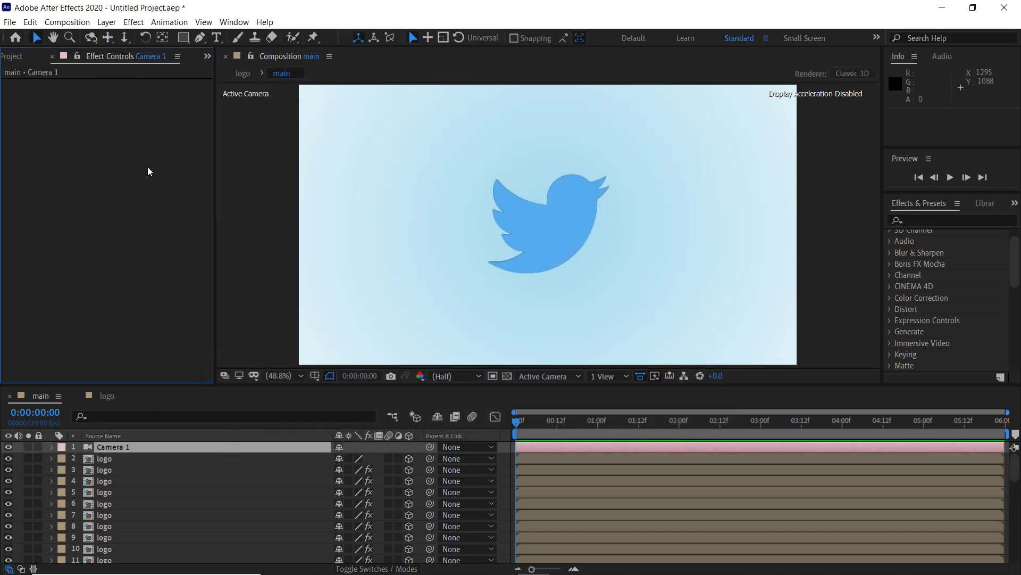
click(93, 36)
drag(431, 260, 476, 286)
Keyframe camera Position front-on at 3:15 and at an angled view at 0:00
click(755, 426)
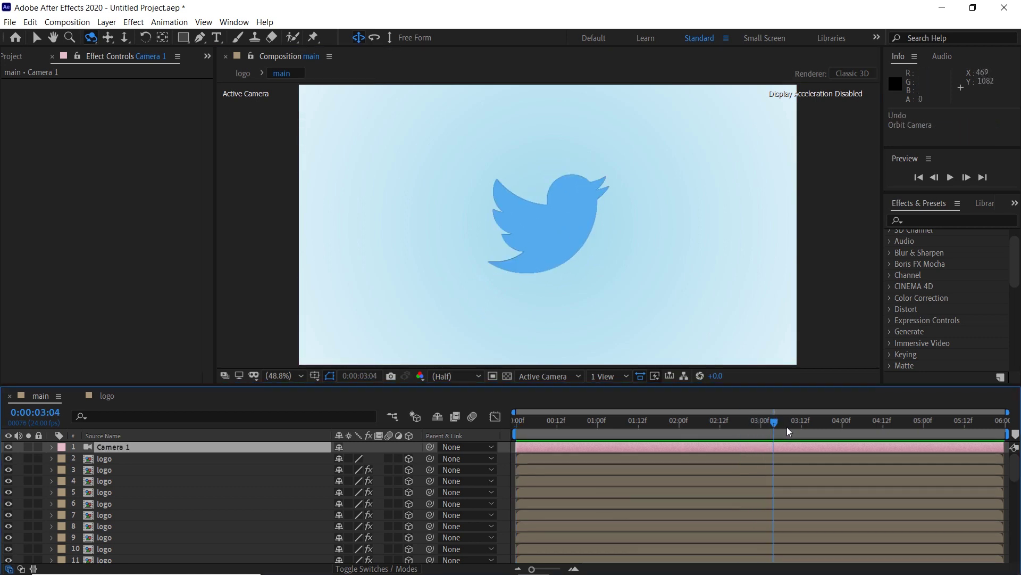
drag(797, 427, 810, 426)
key(alt+shift+p)
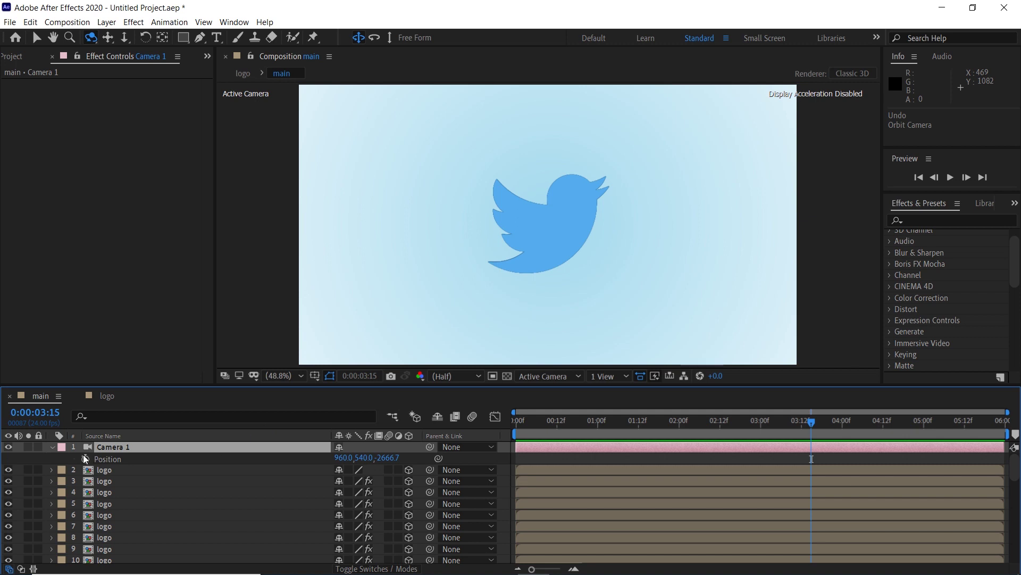
click(707, 420)
key(Home)
drag(387, 269, 418, 282)
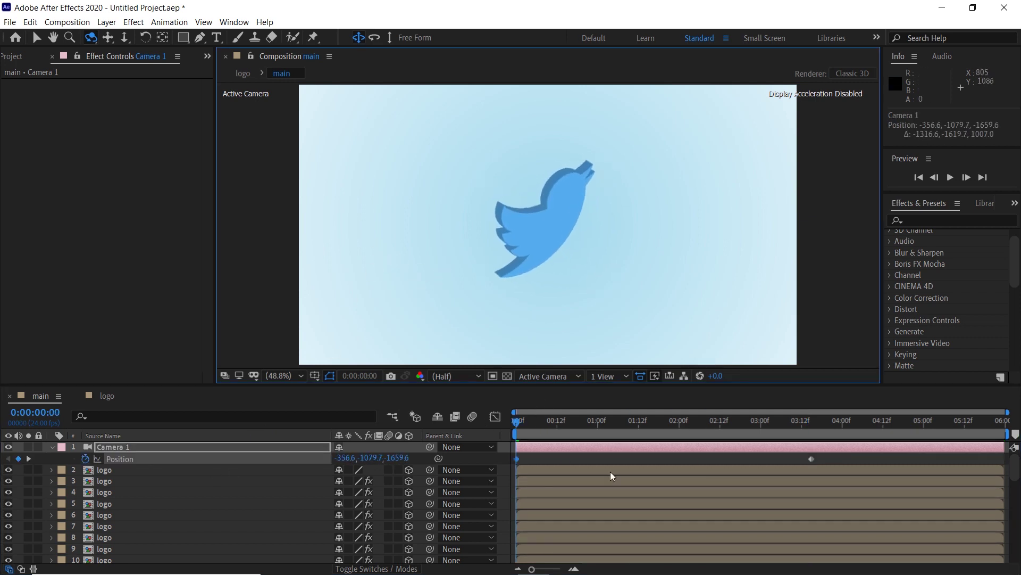
drag(828, 456, 500, 457)
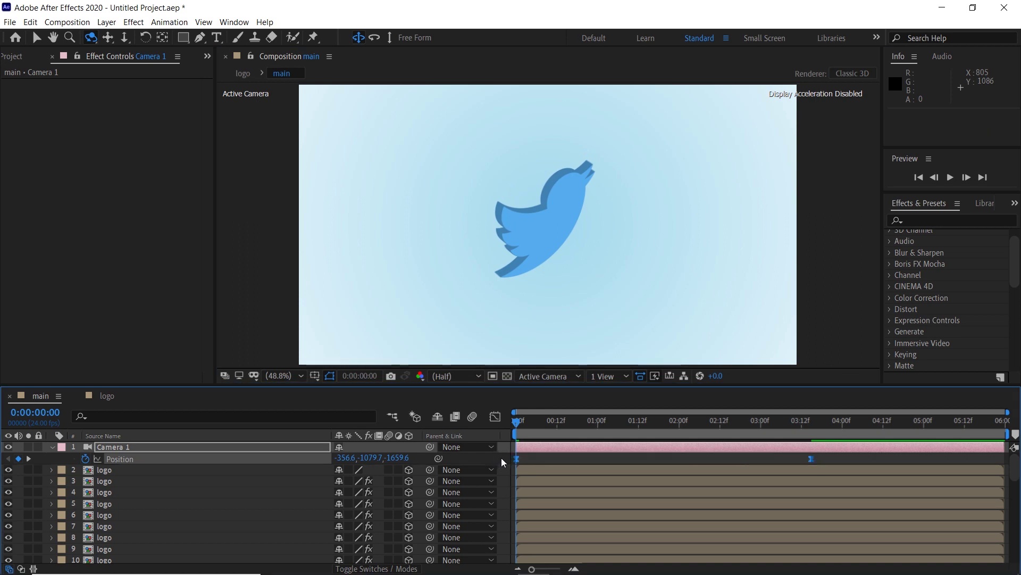
Shape Camera 1's speed graph to peak near 1:00 and taper into 3:15
click(495, 417)
click(812, 536)
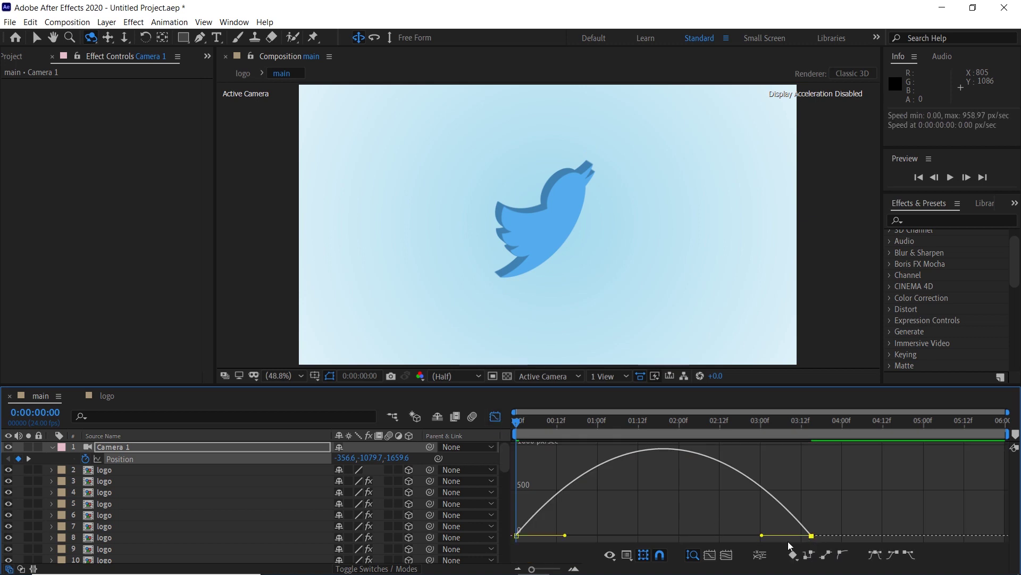
drag(762, 535, 717, 535)
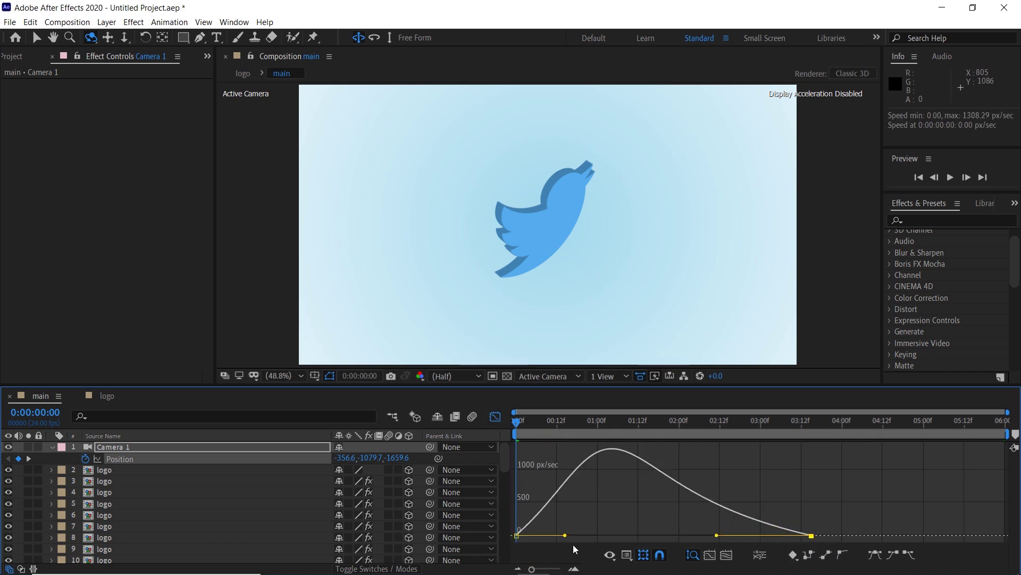
drag(565, 535, 554, 535)
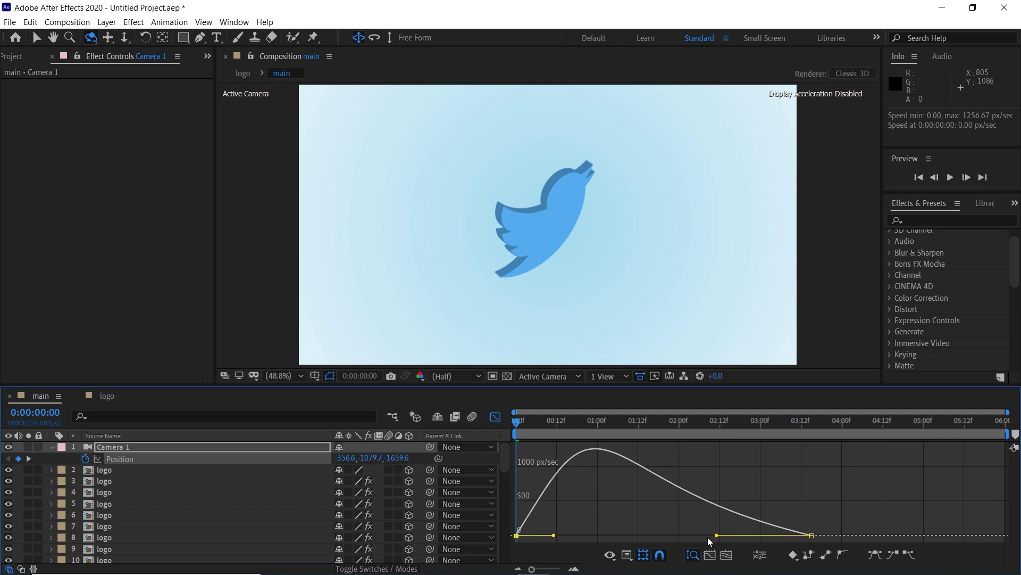
drag(710, 538, 702, 535)
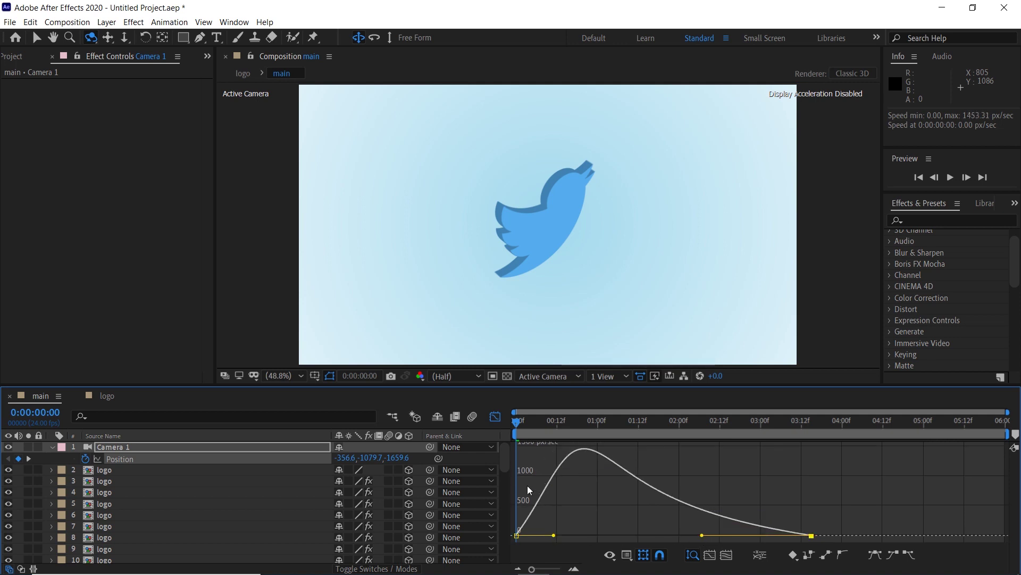
Apply CC Light Sweep to the front logo layer
click(494, 417)
click(934, 220)
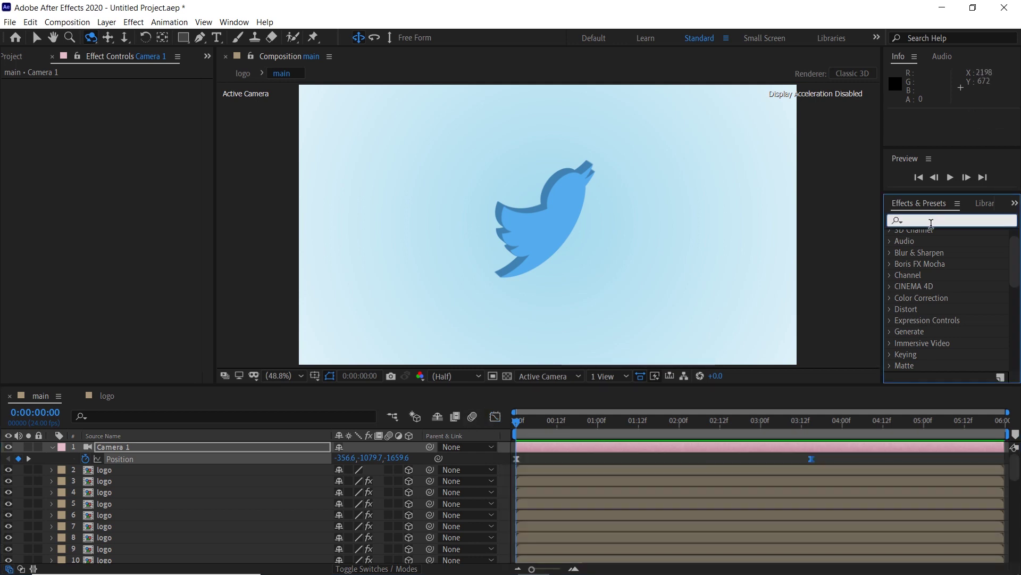
text(cc)
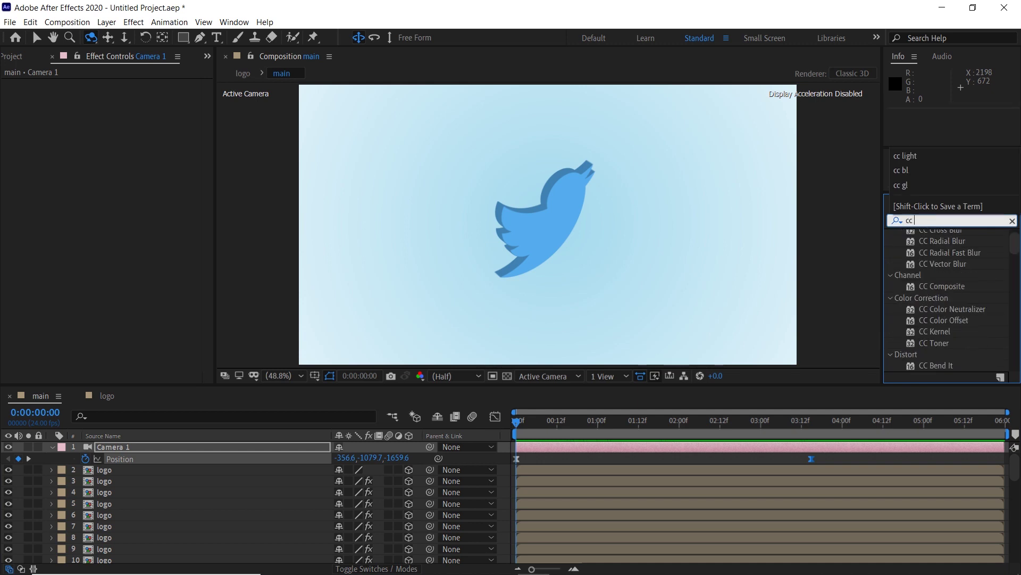
text( light)
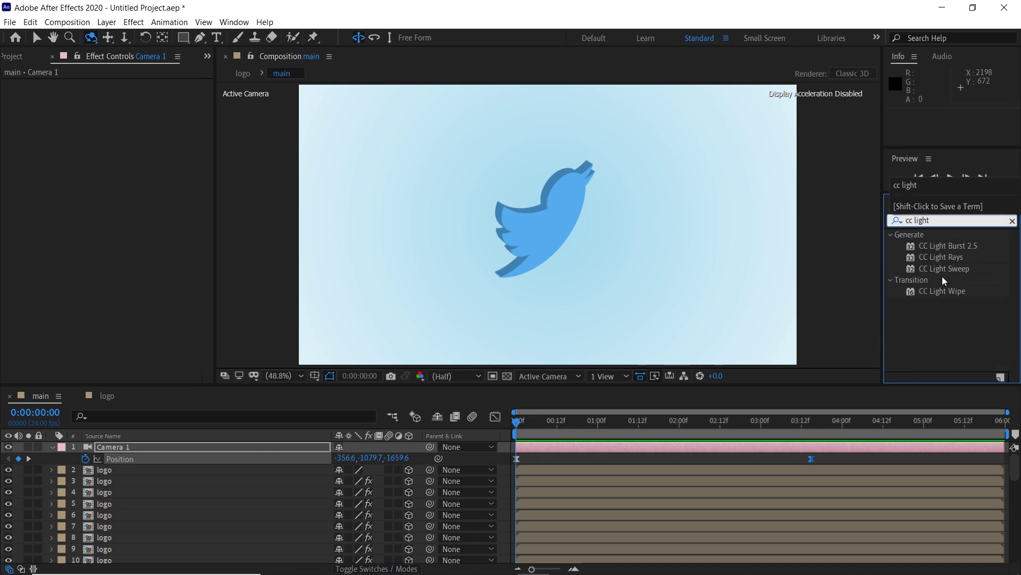
drag(946, 268, 127, 469)
key(v)
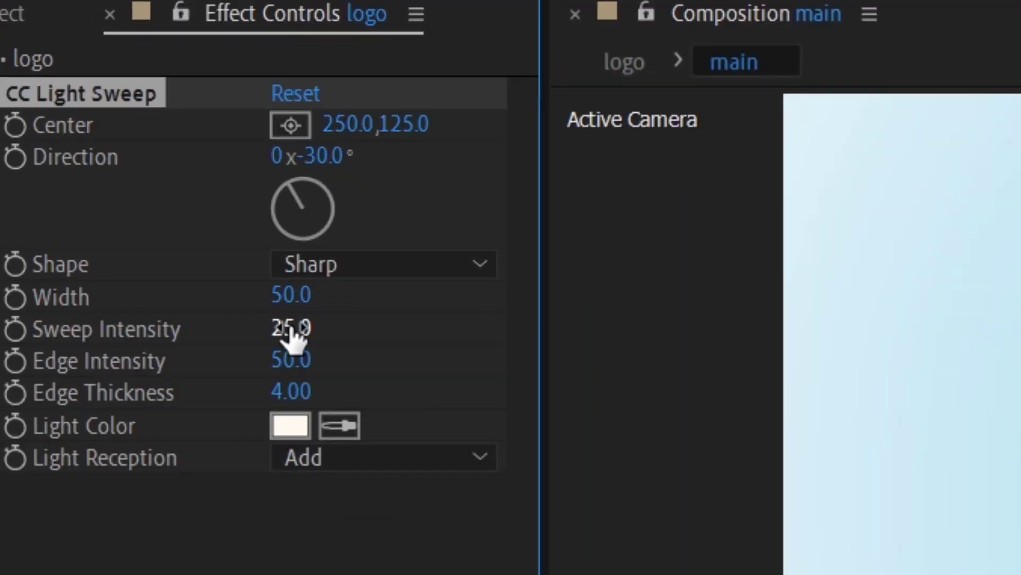
Set the light sweep's Sweep Intensity to 50 and Edge Intensity to 80
click(126, 167)
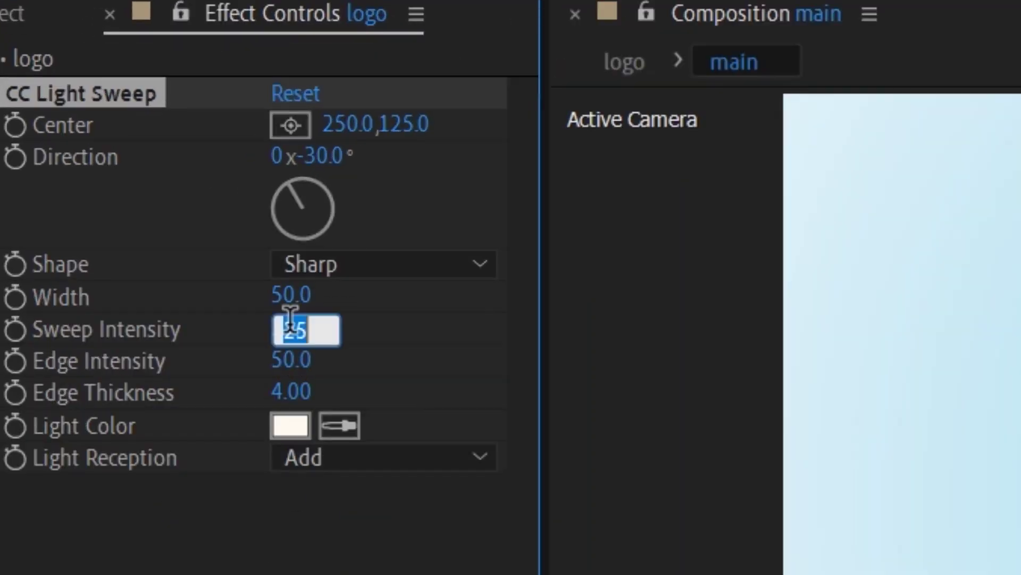
text(50)
key(Return)
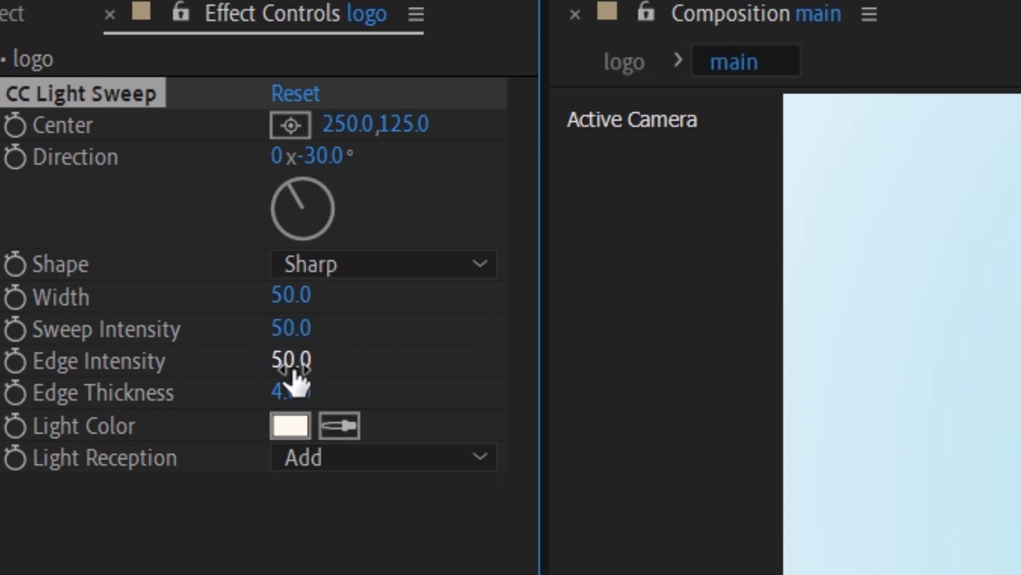
click(293, 358)
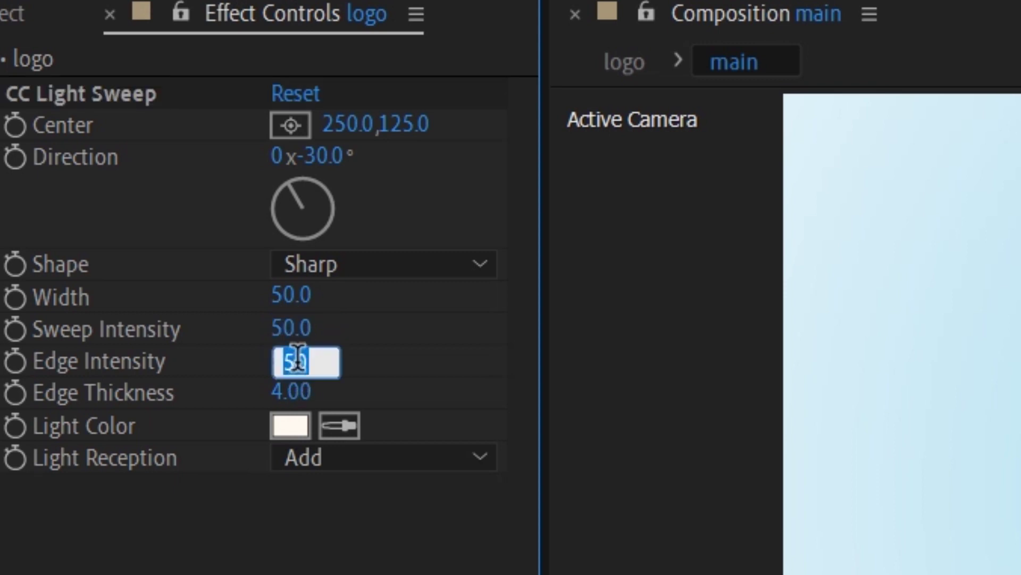
text(80)
key(Return)
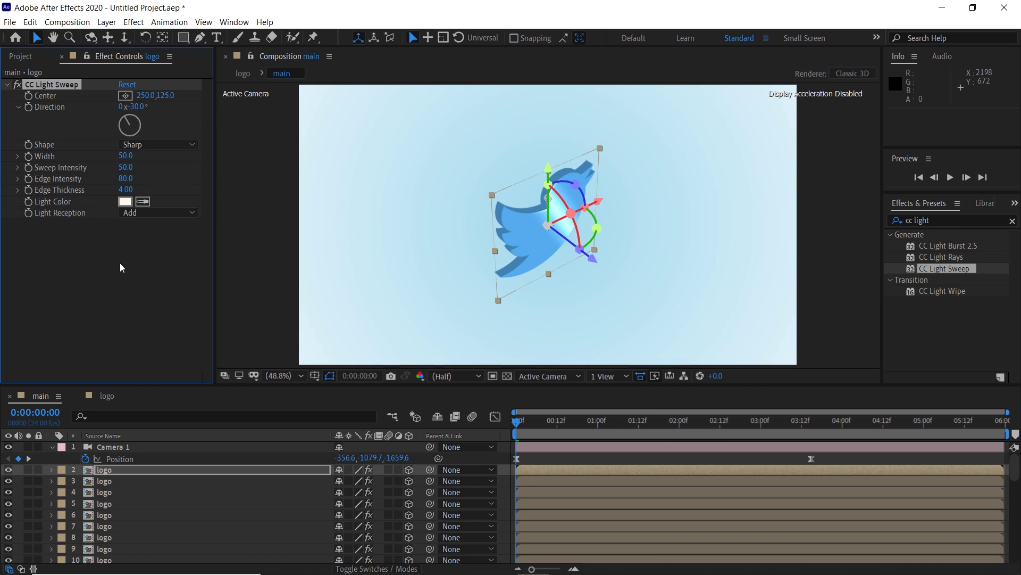
Keyframe the sweep Center from -436.6,349.7 at 0:00 to 718.5,-32.4 near 3:22
drag(548, 198, 471, 286)
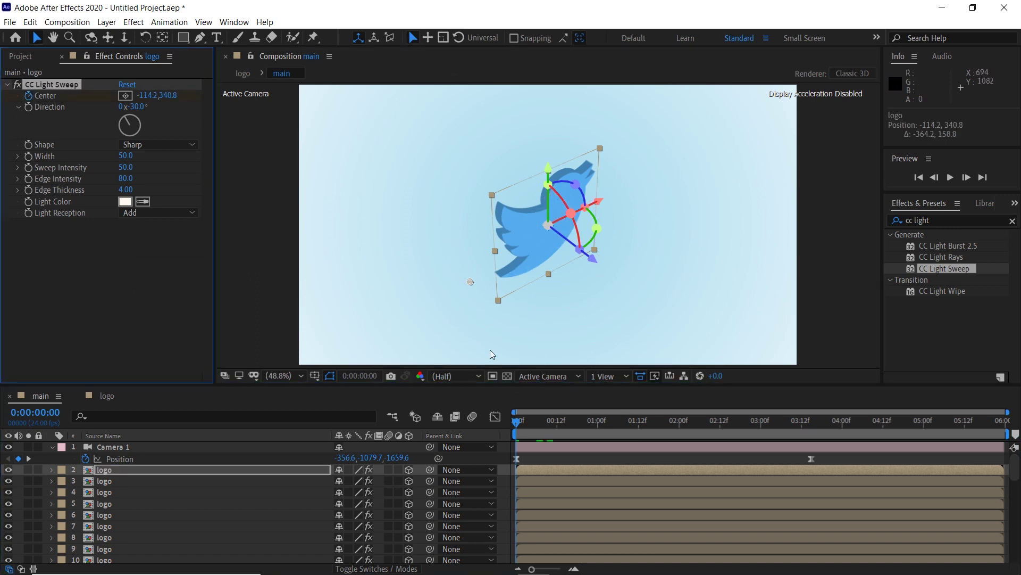
click(815, 422)
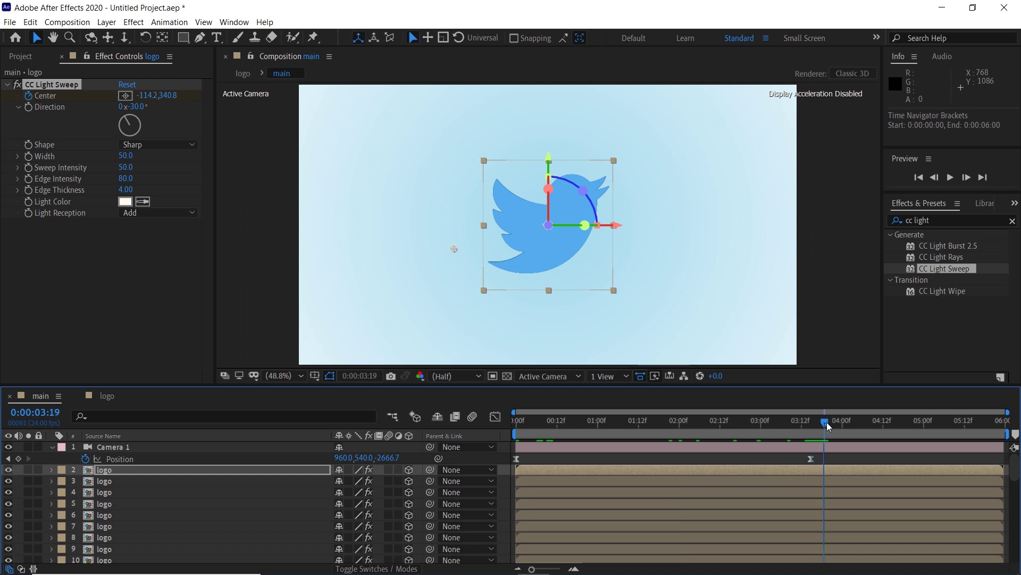
drag(454, 248, 687, 154)
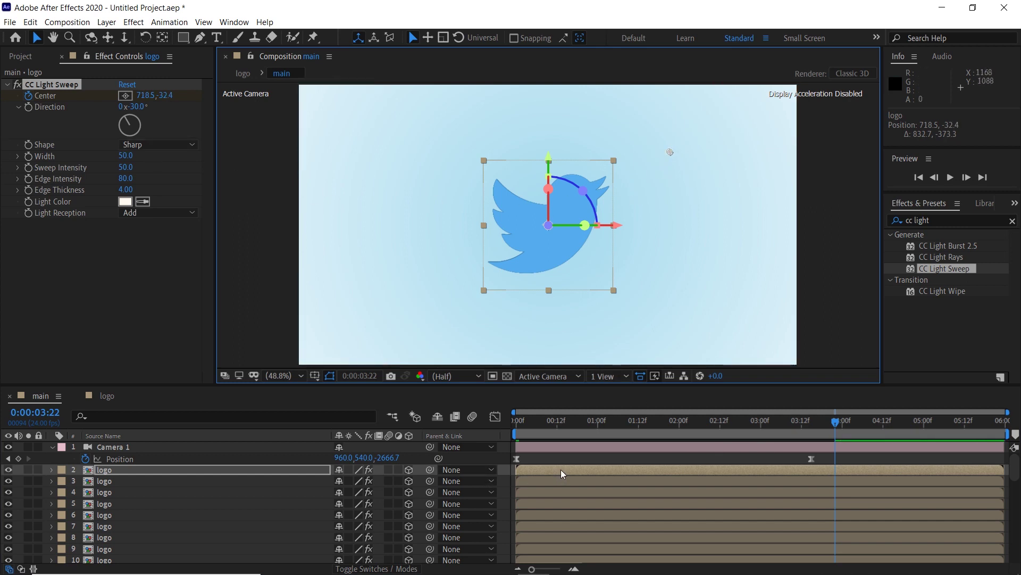
key(u)
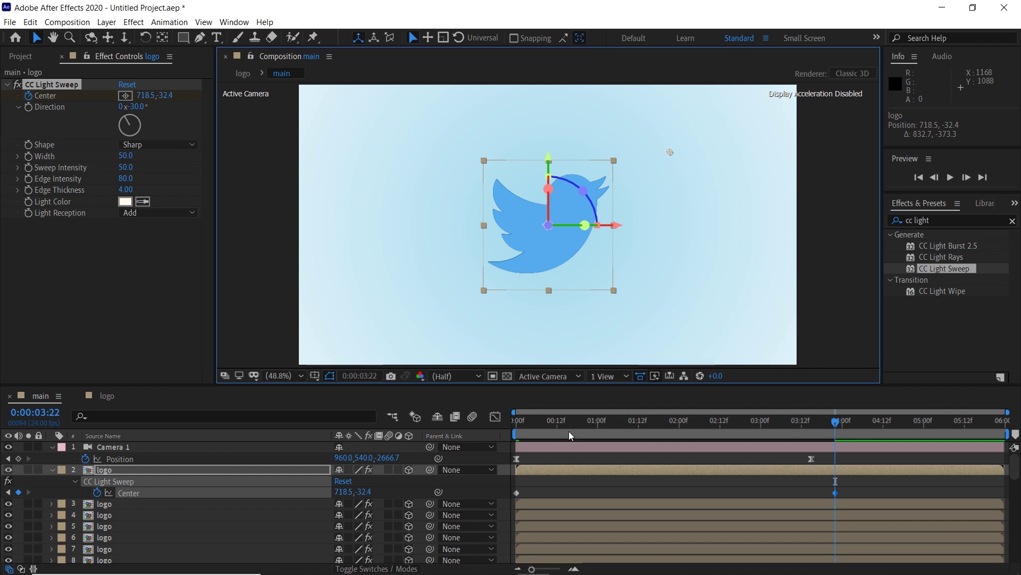
key(Home)
drag(846, 487, 484, 493)
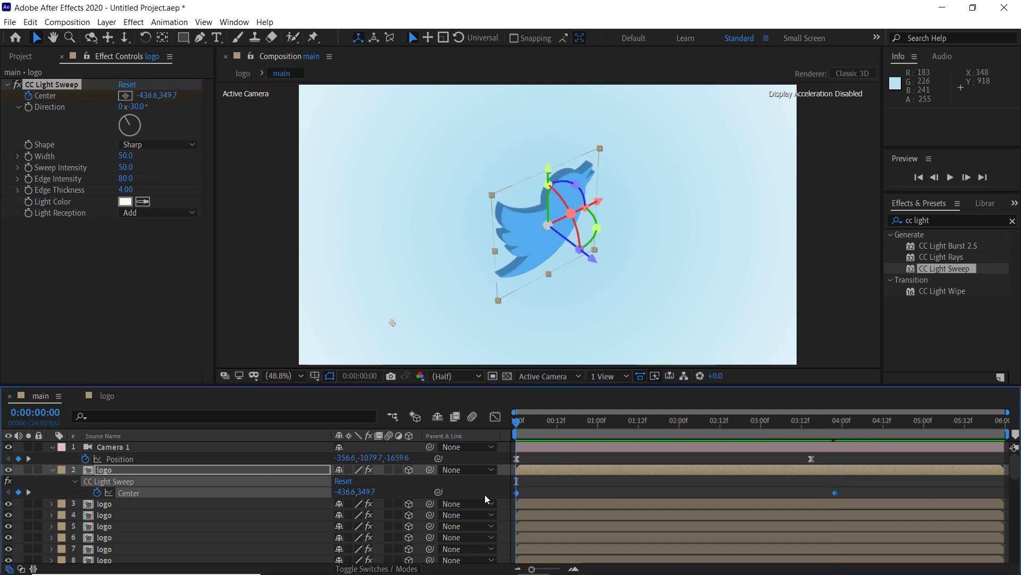
Ease the light sweep Center keyframes with long ease-out and ease-in in the speed graph
click(496, 417)
click(516, 535)
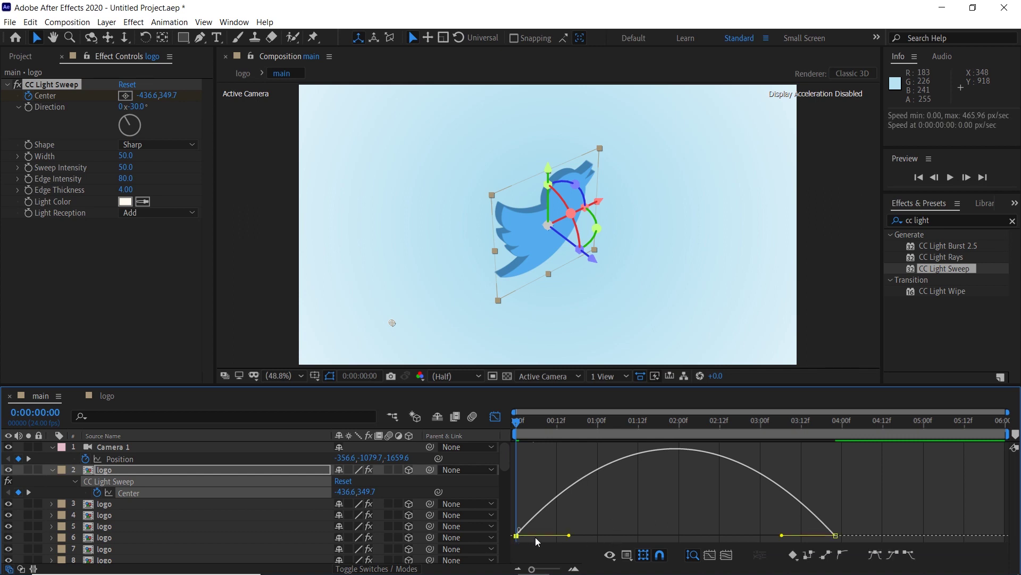
drag(581, 538, 660, 536)
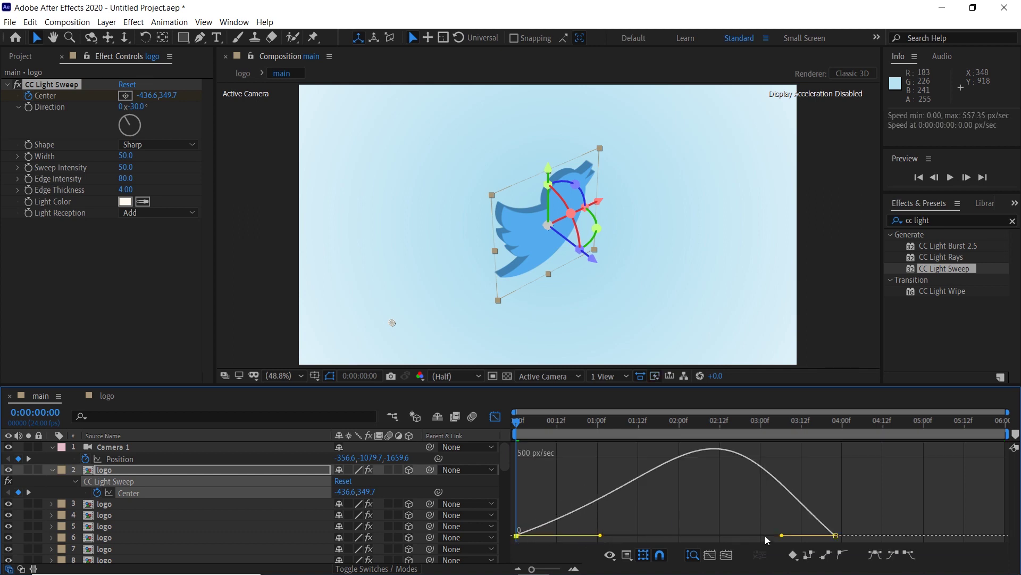
drag(781, 536, 613, 537)
drag(768, 535, 761, 536)
Preview the animation, then return to 0:00 and open the logo composition
click(495, 418)
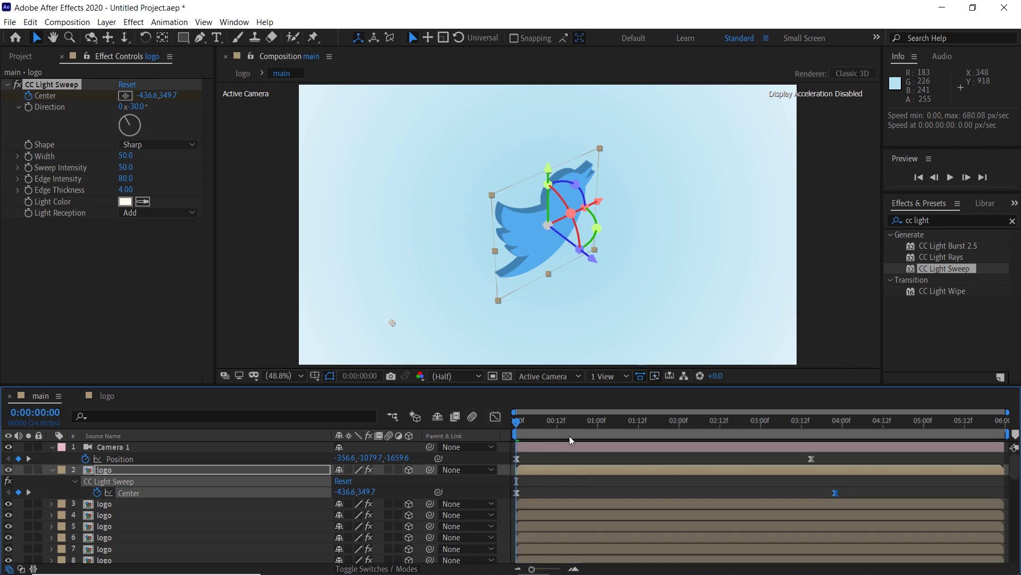
key(space)
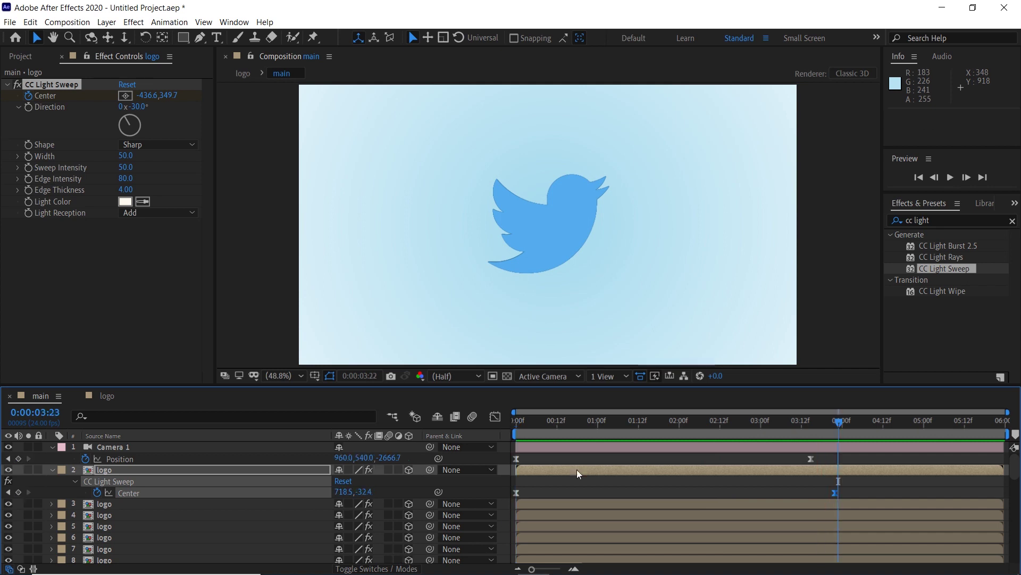
click(587, 421)
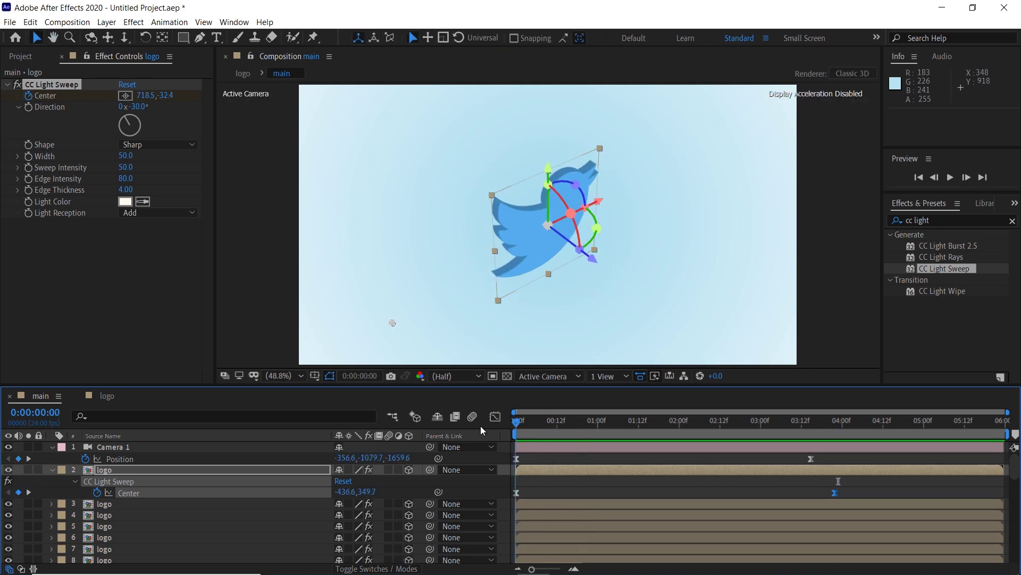
key(Home)
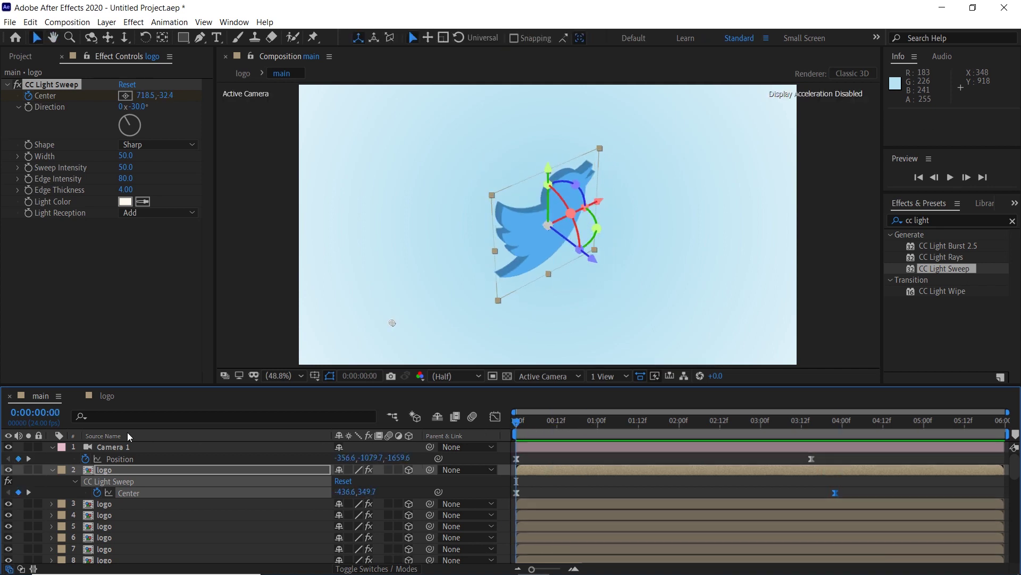
click(107, 396)
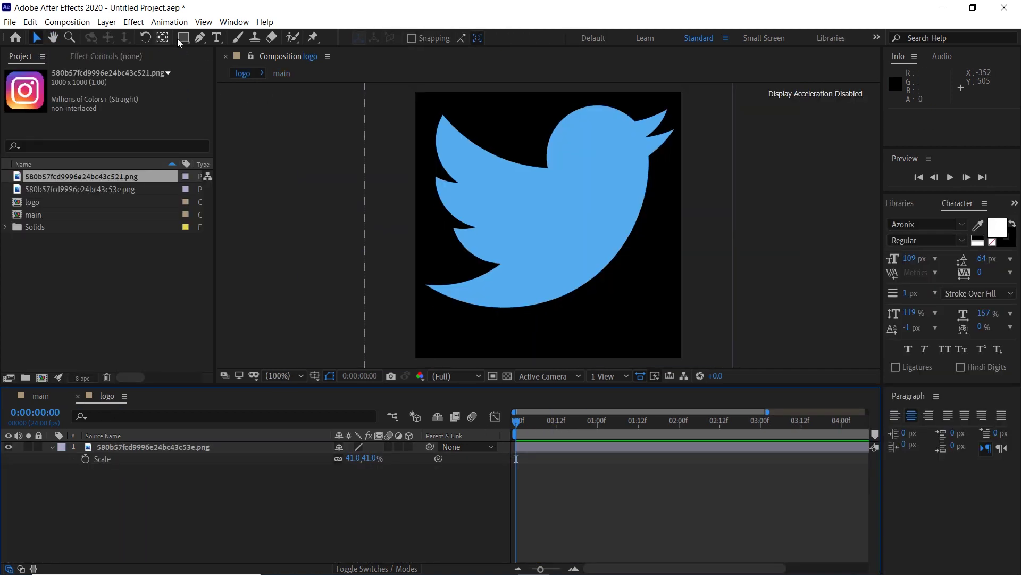
Add white TWITTER text in logo, scaled to 54% and placed beneath the bird
click(216, 38)
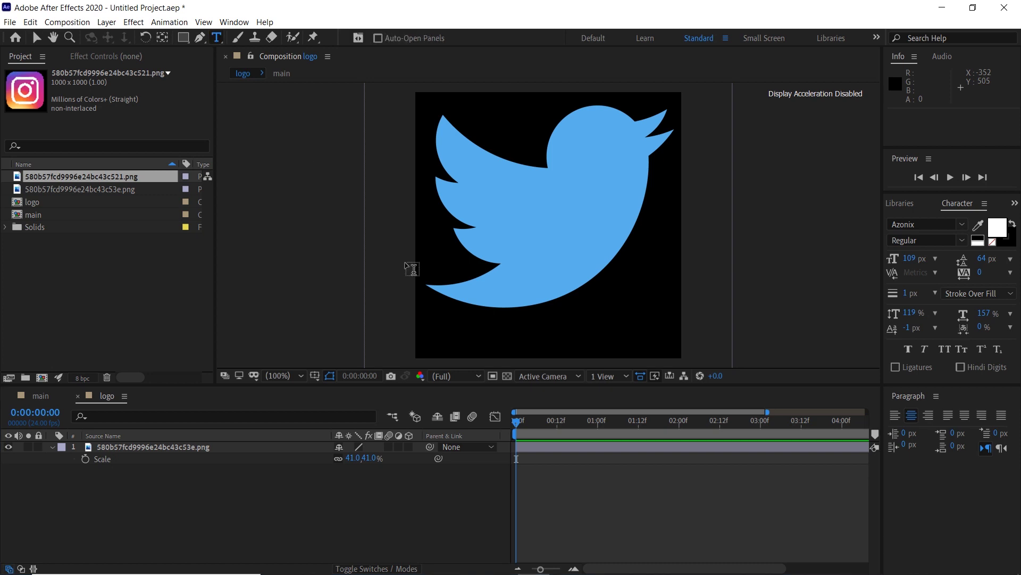
click(546, 335)
text(twitt)
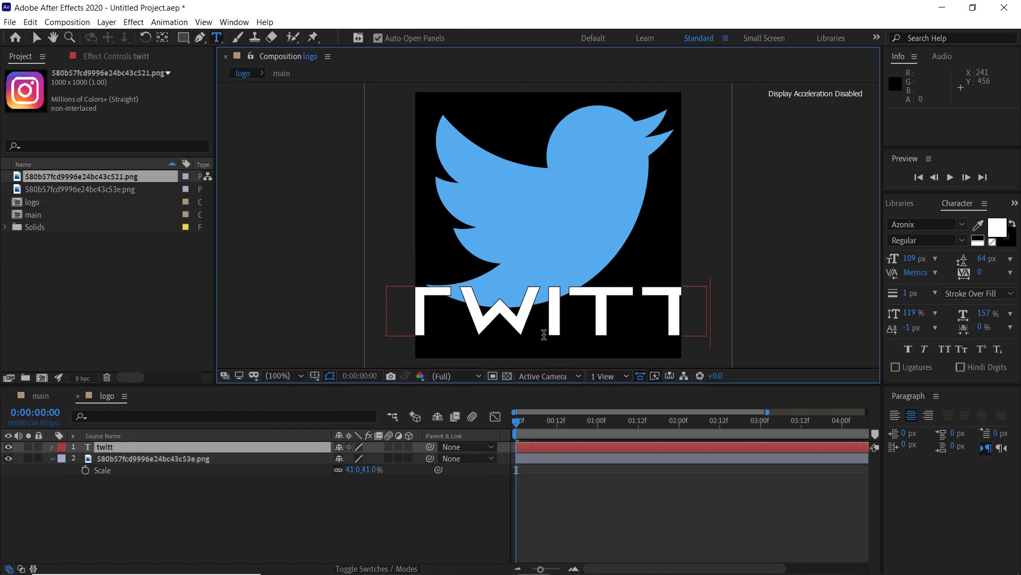
text(er)
key(Escape)
key(v)
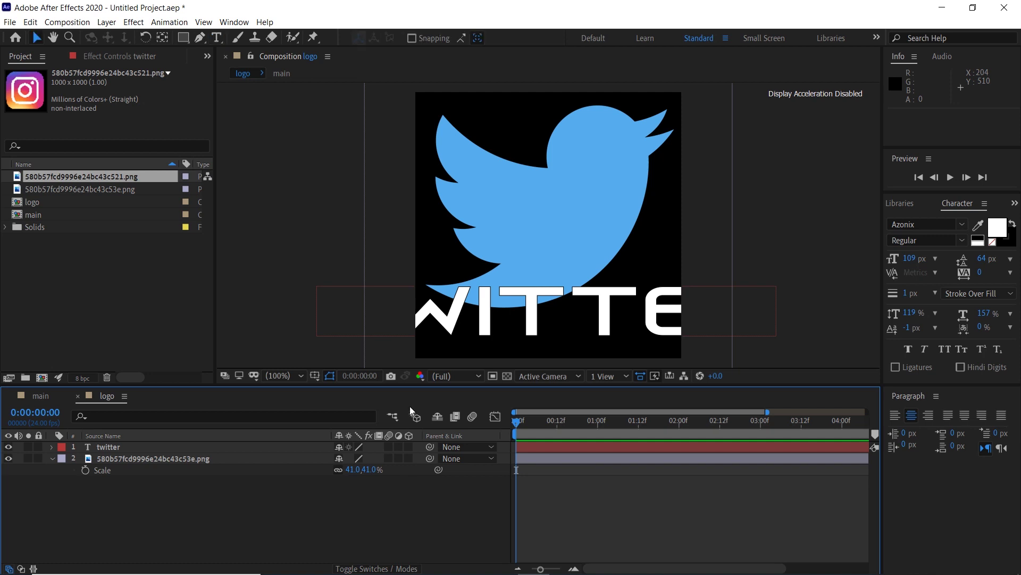
drag(467, 317, 476, 318)
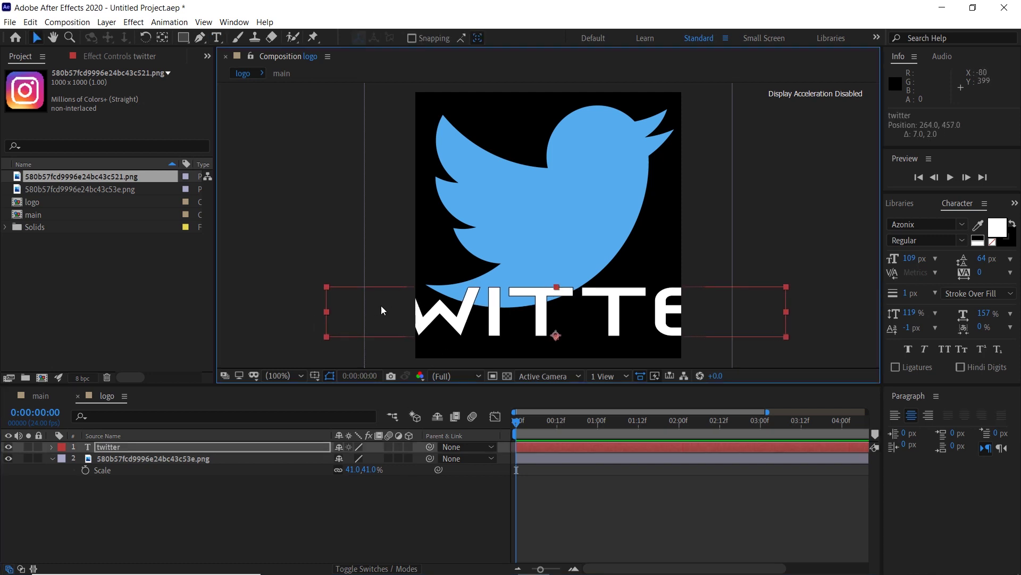
key(s)
drag(358, 460, 316, 449)
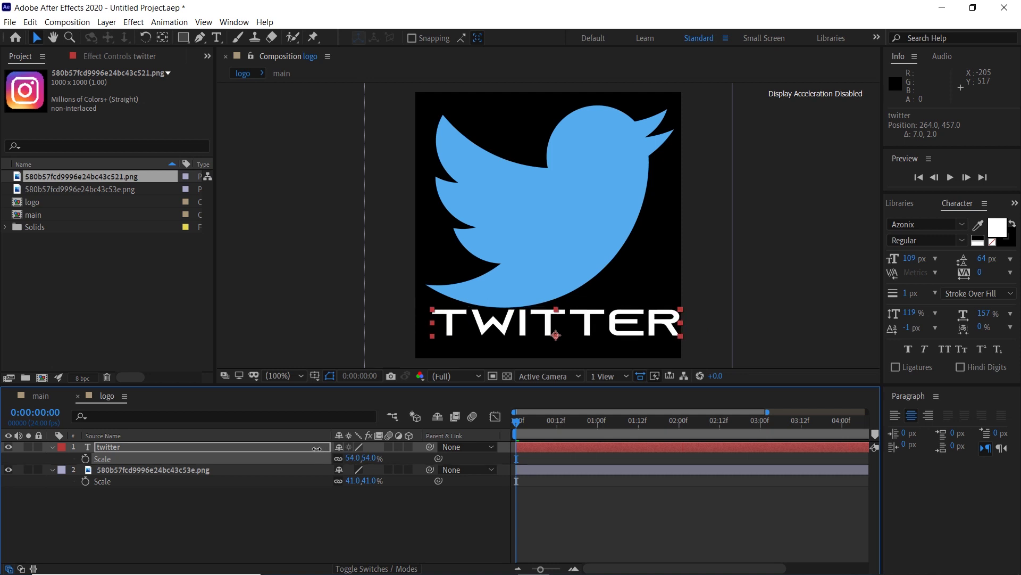
drag(527, 324, 515, 334)
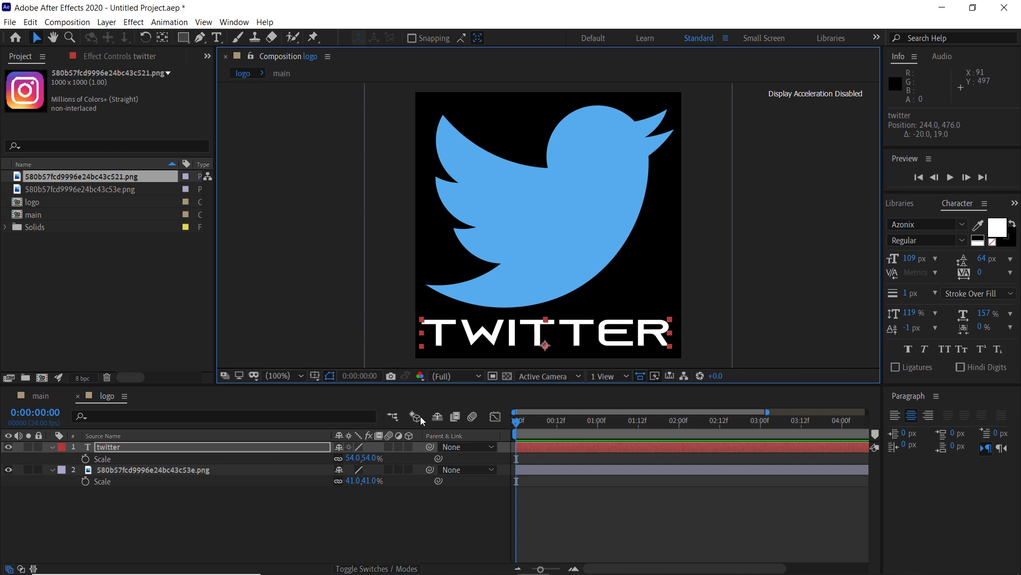
Keyframe the bird and TWITTER text at full scale at 1:00 and 0% at frame 0
click(598, 419)
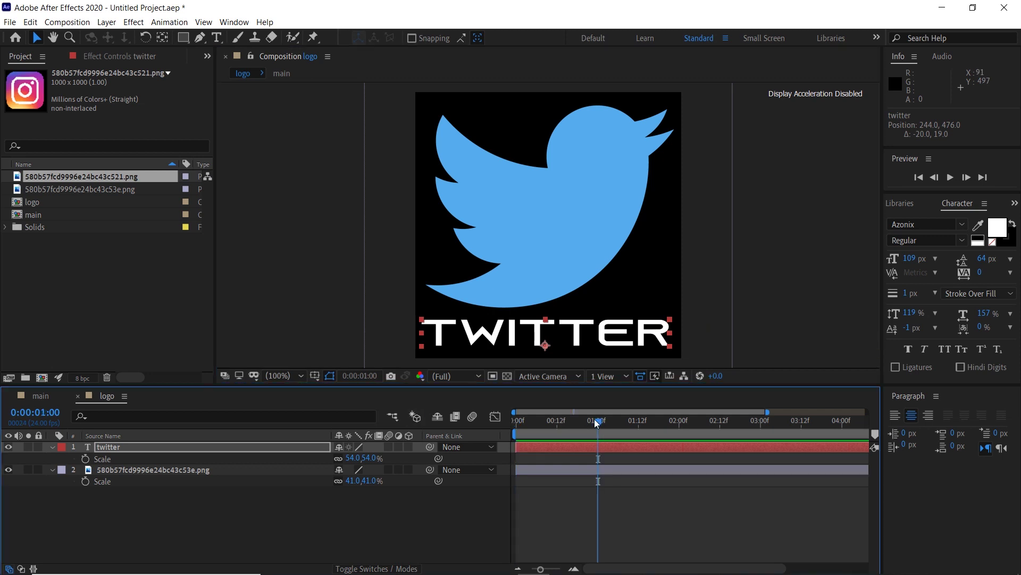
click(86, 459)
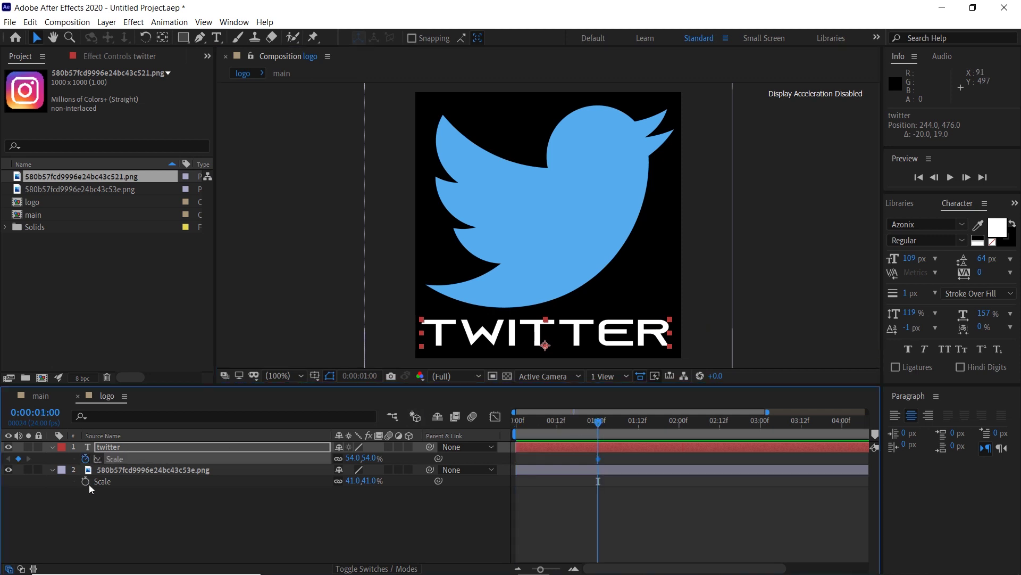
click(86, 481)
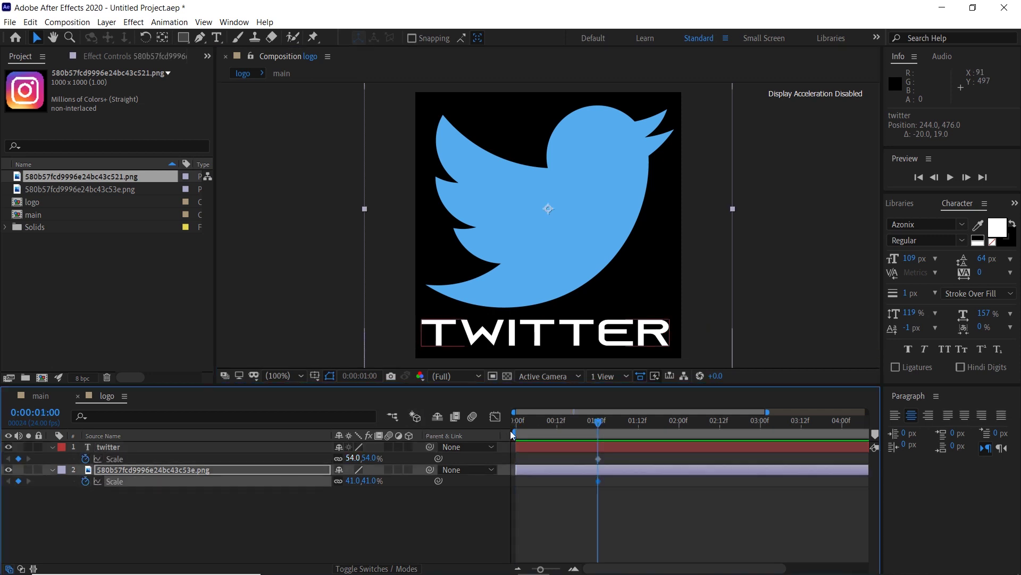
click(355, 480)
text(0)
key(Return)
click(354, 458)
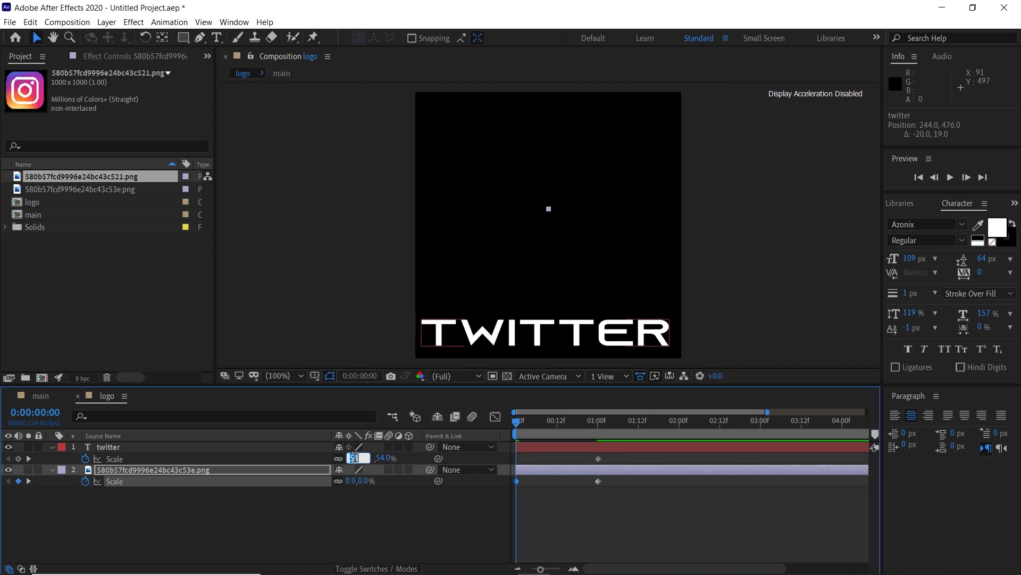
text(0)
key(Return)
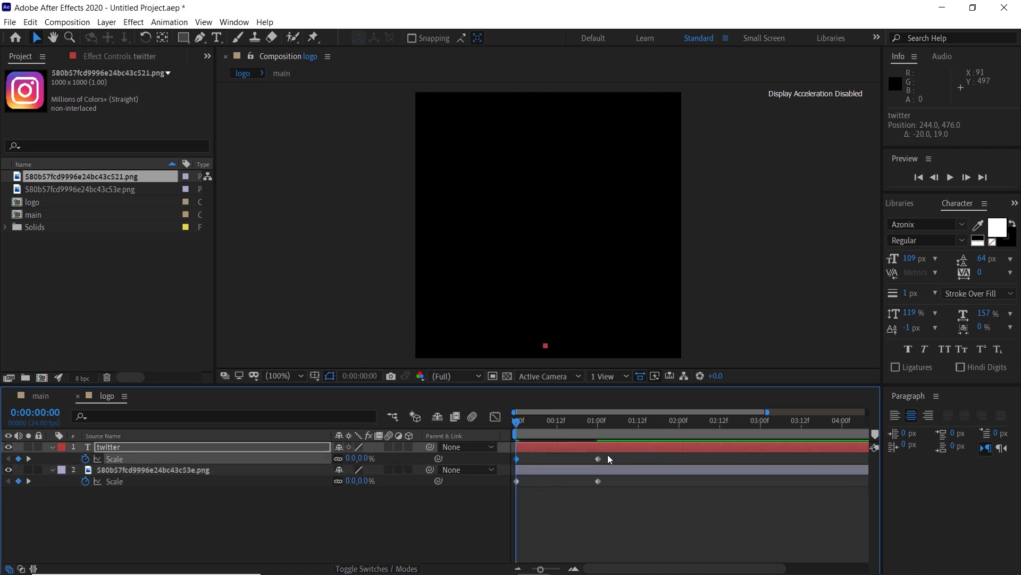
Apply Easy Ease to the text's and the bird's scale keyframes
drag(608, 455, 483, 464)
key(F9)
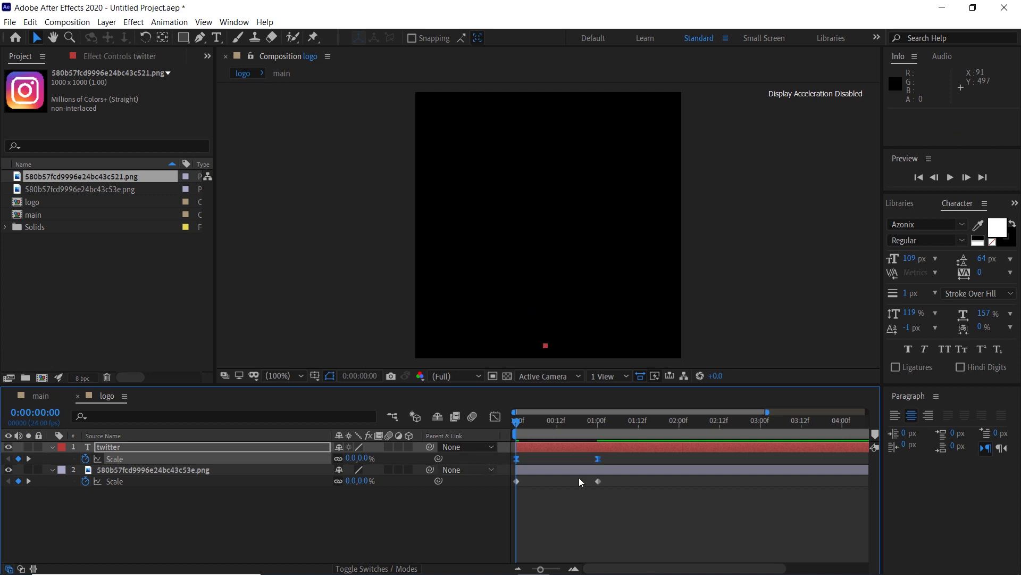
drag(624, 478, 494, 500)
key(F9)
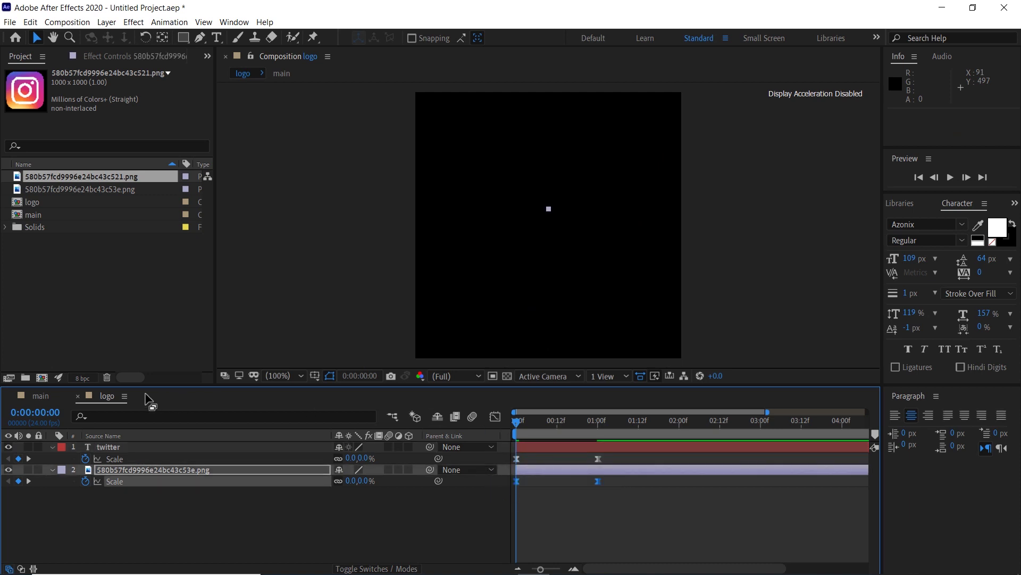
click(49, 396)
Preview the bird and TWITTER scale-in in the main composition, then return to the logo composition
key(space)
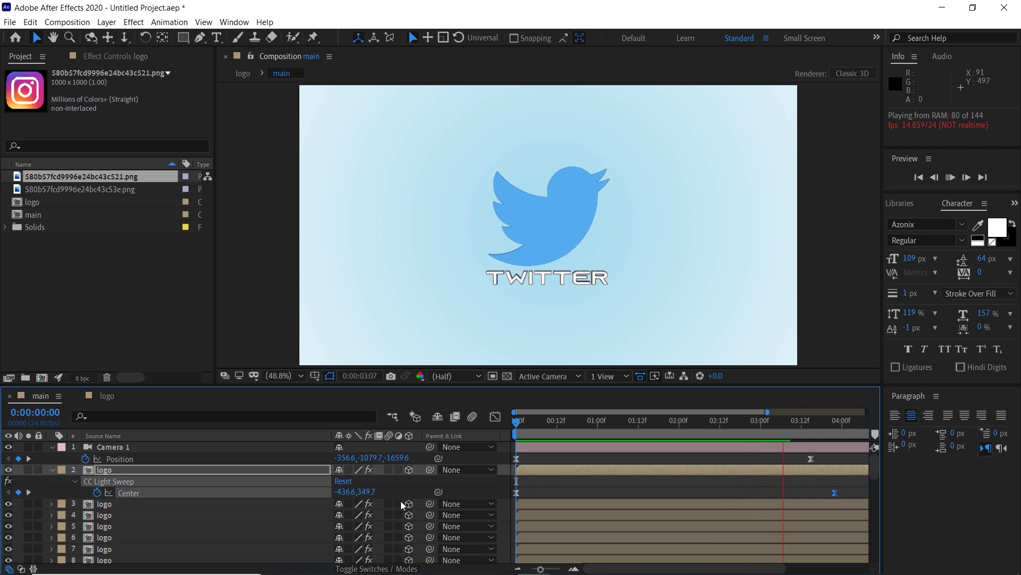
key(space)
click(107, 395)
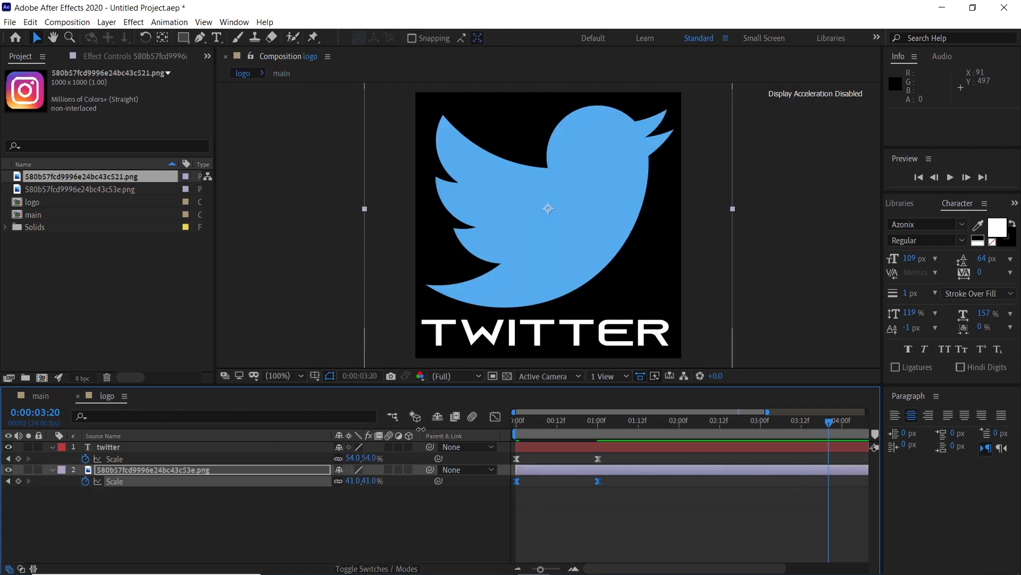
Add the Instagram PNG to the logo composition and scale it to 41%
click(100, 289)
drag(79, 172, 103, 446)
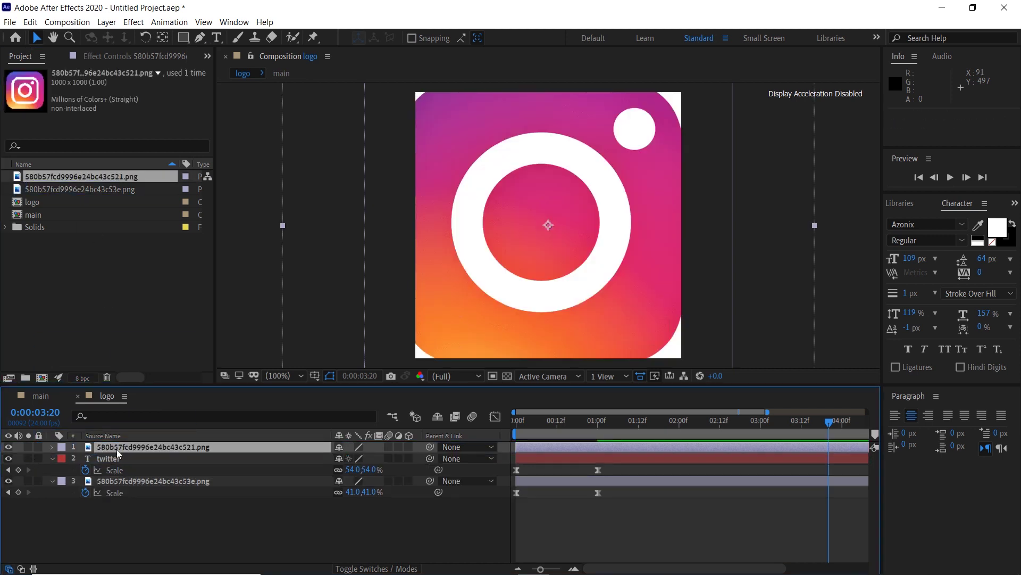
key(s)
drag(351, 458, 316, 458)
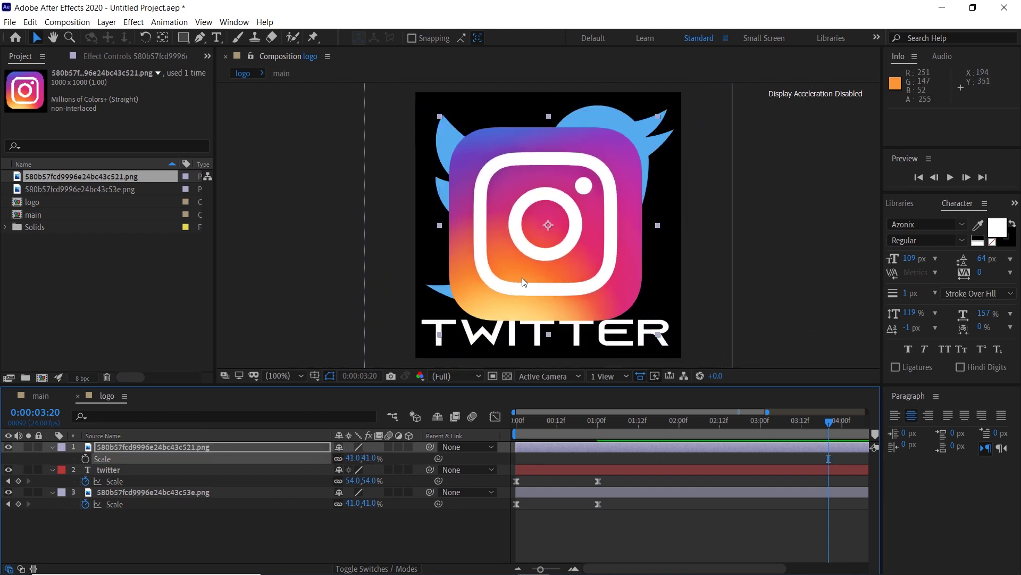
Move the Instagram icon up over the bird, hide the Twitter bird layer, and select the TWITTER text
drag(524, 282, 520, 263)
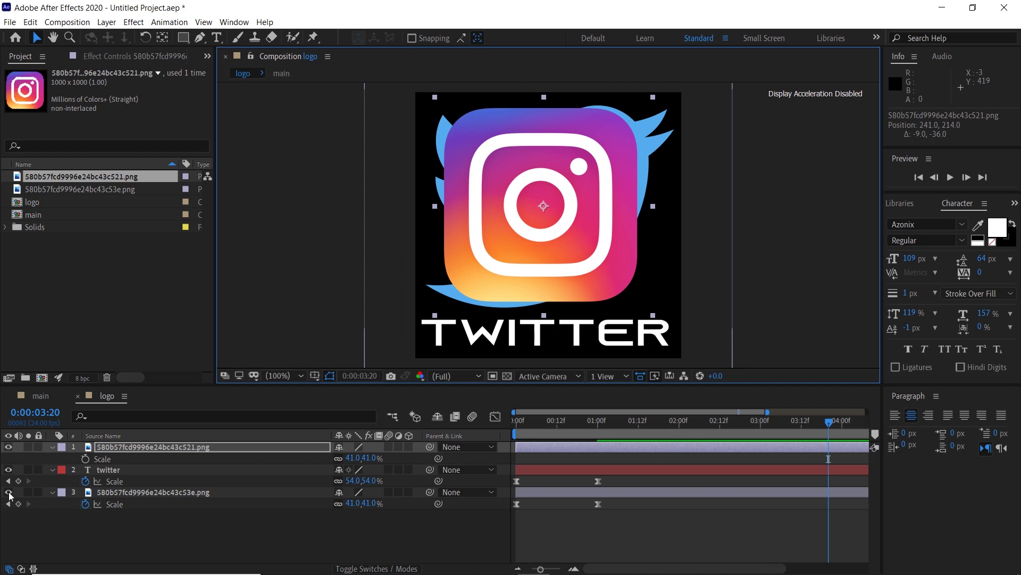
click(8, 492)
double_click(565, 337)
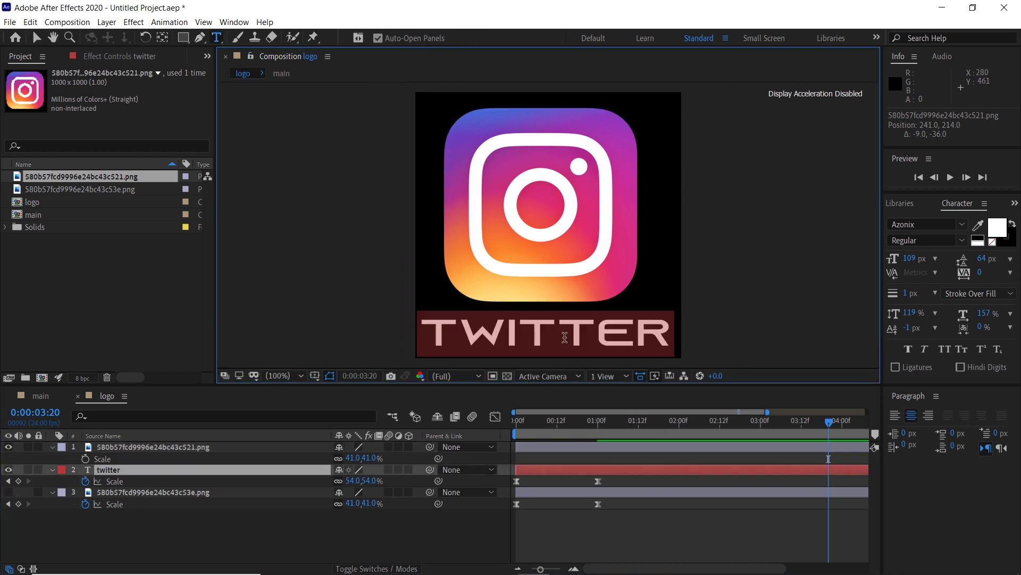
Retype the text as 'instagram' and shrink it to 43% scale
text(ins)
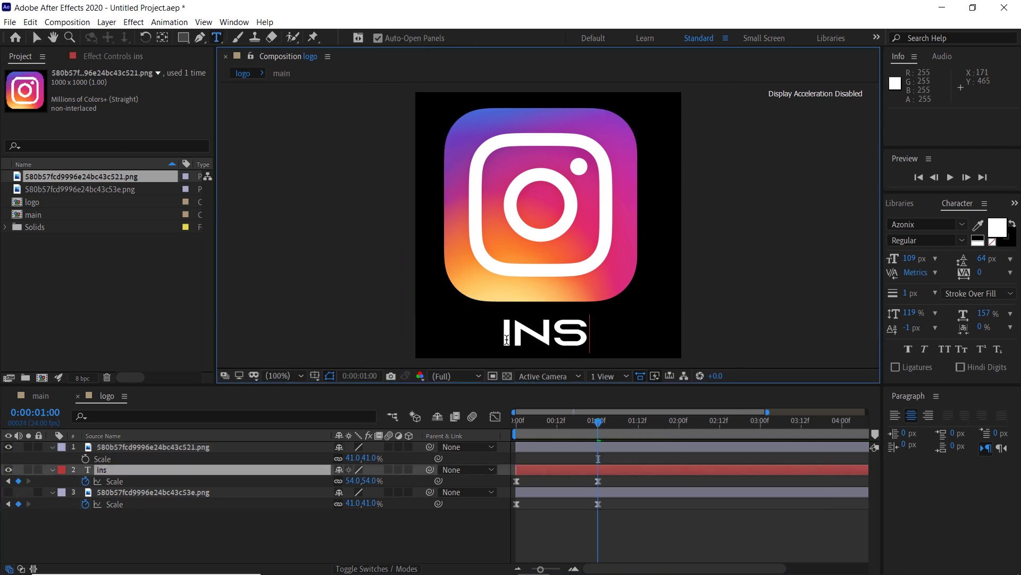
text(tagram)
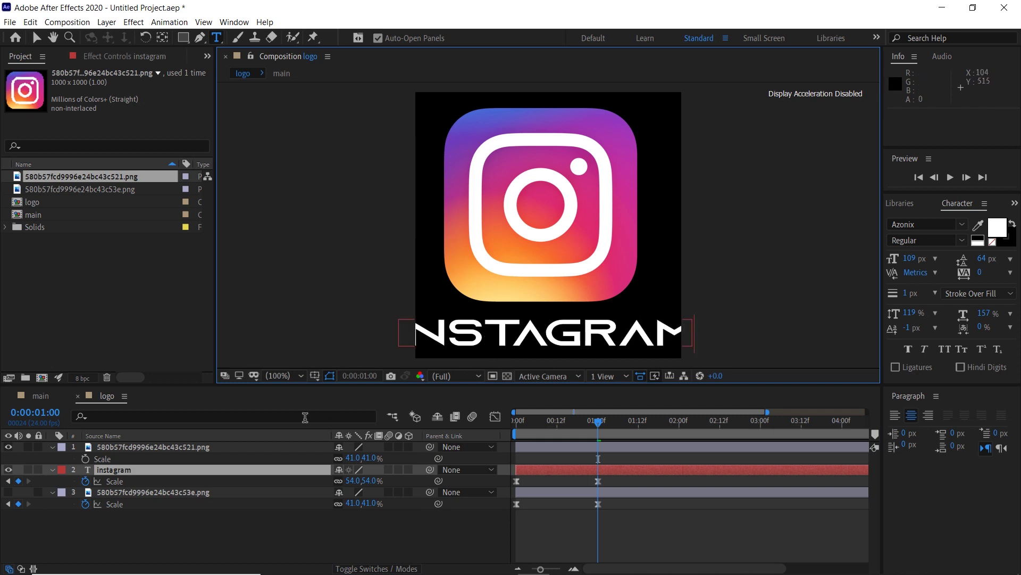
click(186, 470)
key(s)
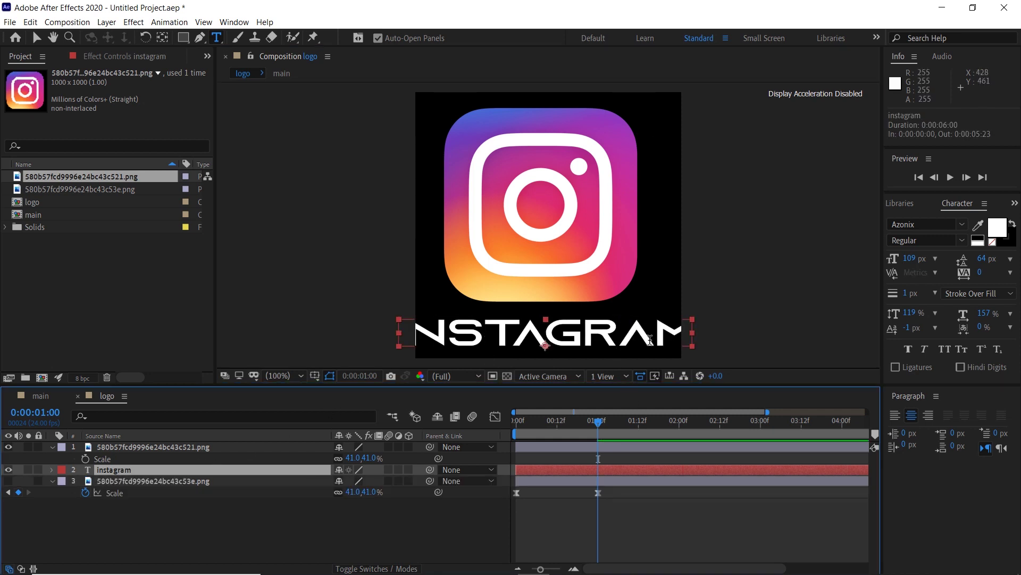
key(s)
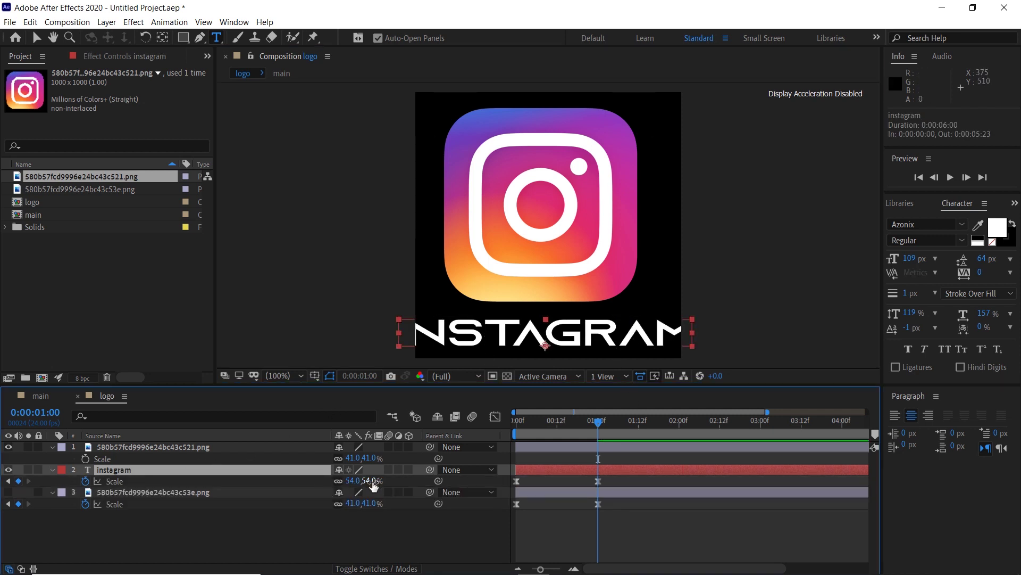
drag(354, 483, 343, 481)
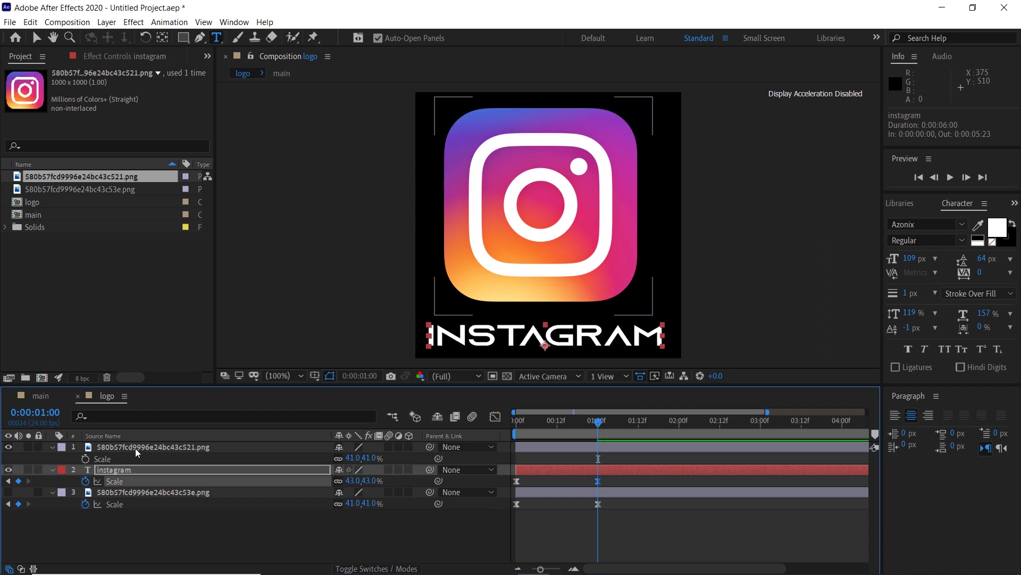
Keyframe the Instagram icon's scale from 0% at frame 0 to 41% at 1:00 with Easy Ease
click(85, 458)
drag(535, 425, 500, 420)
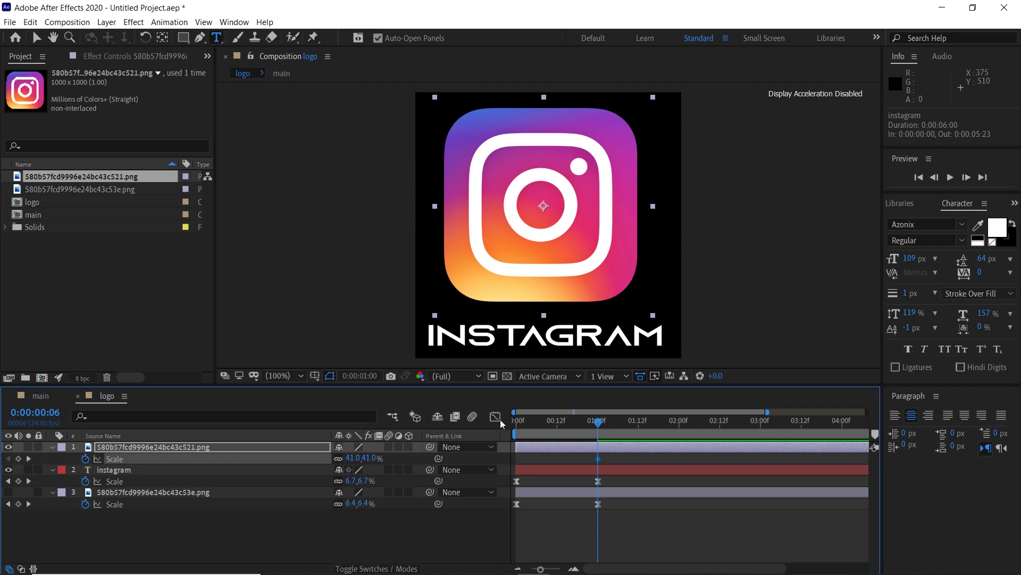
click(354, 458)
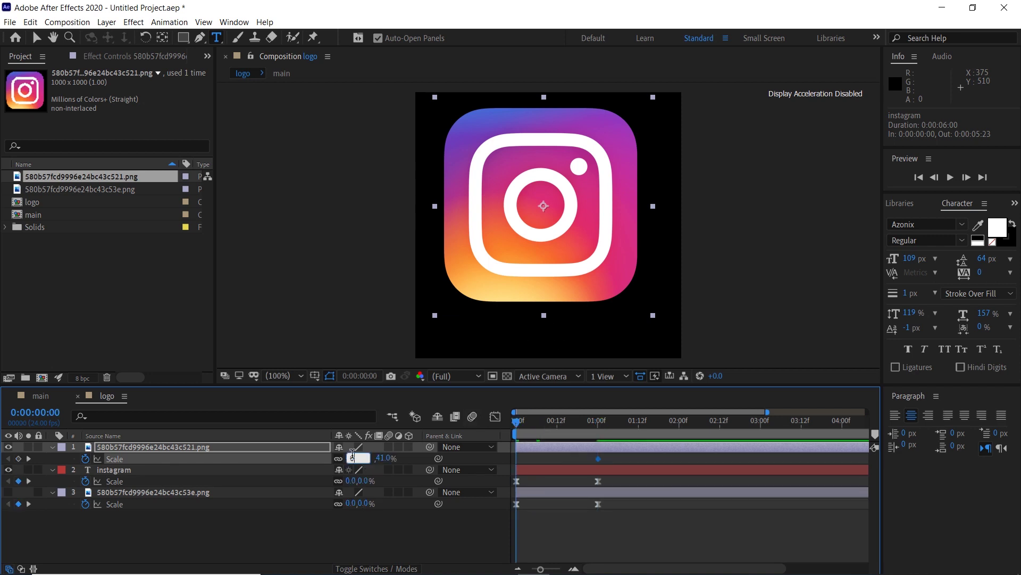
text(0)
key(Return)
drag(600, 455, 494, 465)
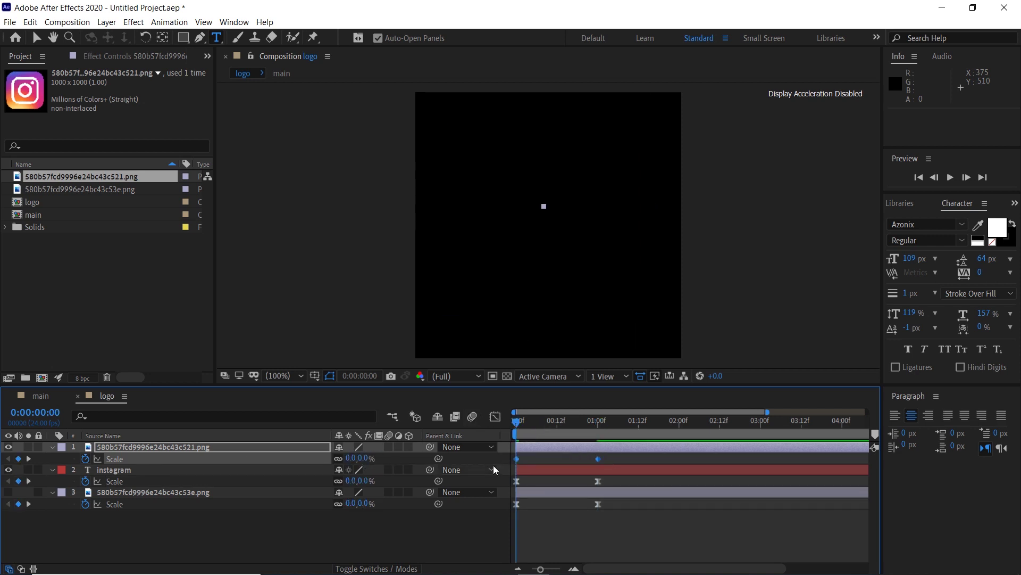
key(F9)
Preview the animation in the main composition with all six seconds shown in the timeline
click(68, 399)
key(space)
click(518, 568)
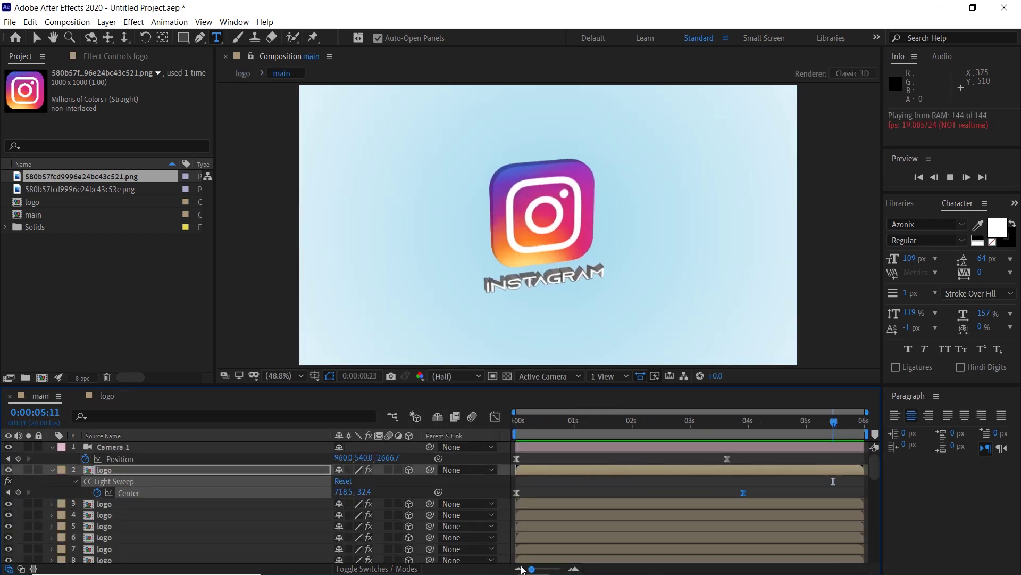